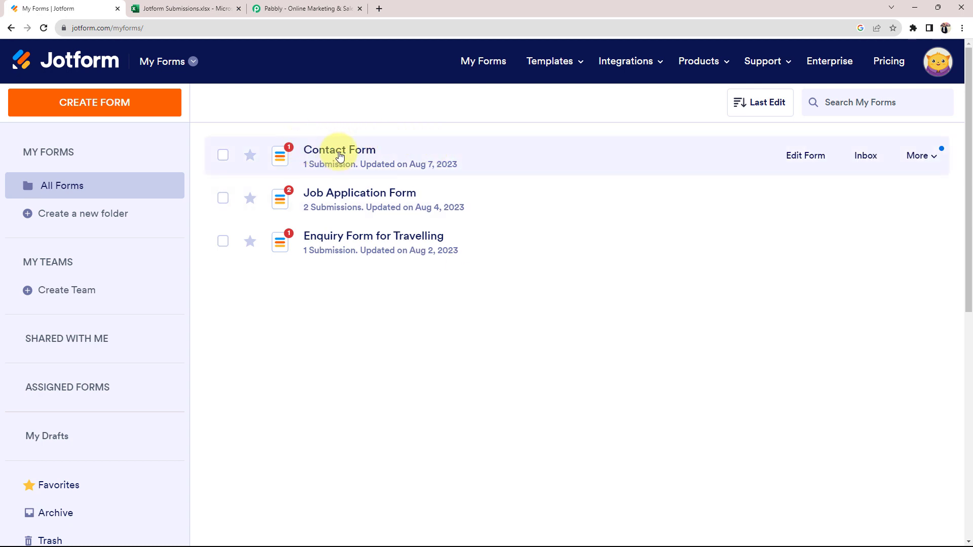
Switch from the Jotform forms list to the Jotform Submissions Excel workbook.
{"action": "left_click", "coordinate": [185, 8]}
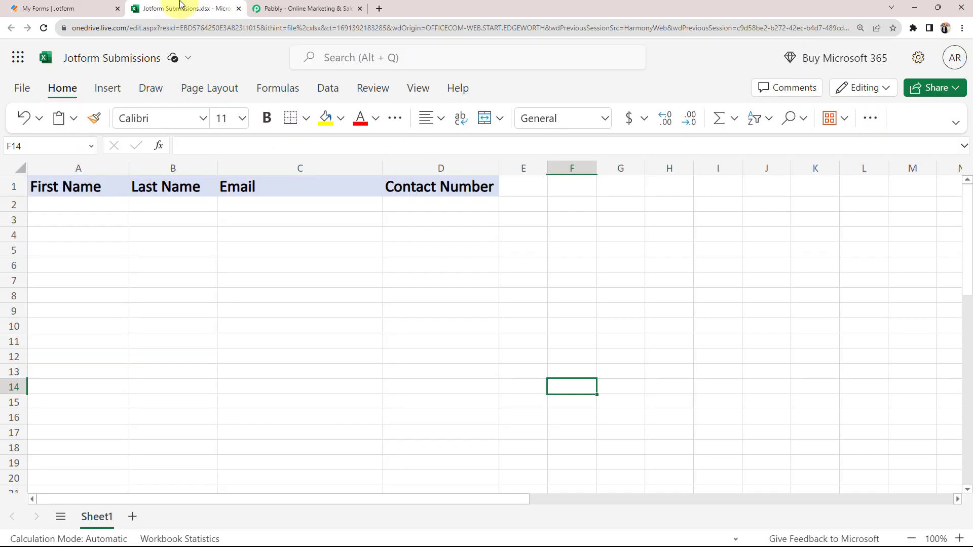
Note the empty Contact Number column in Excel, then return to Jotform's My Forms list.
{"action": "left_click", "coordinate": [430, 225]}
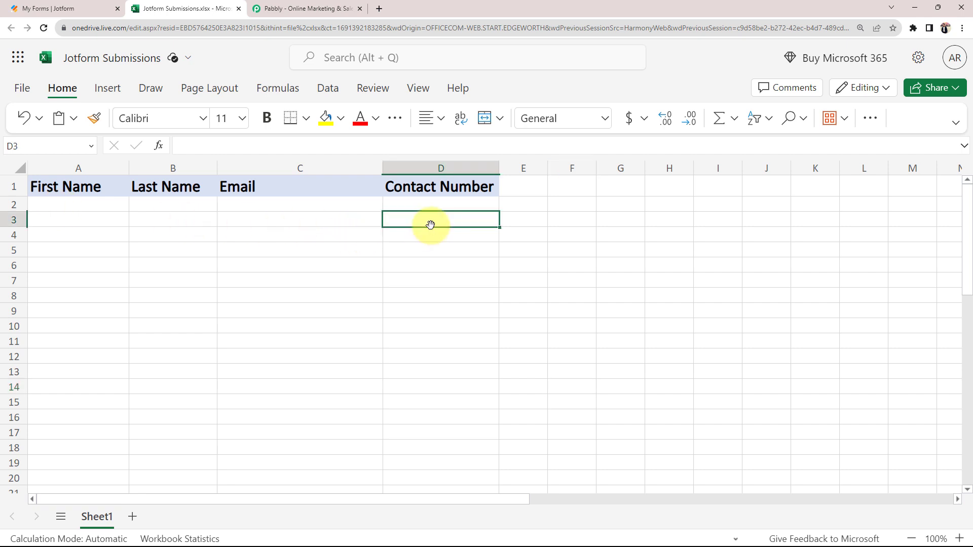
{"action": "left_click", "coordinate": [76, 8]}
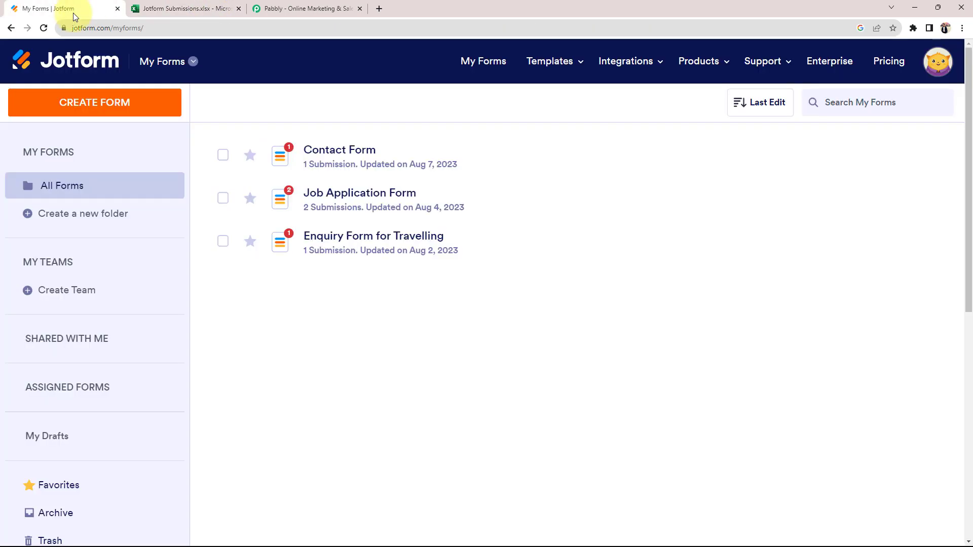
Sign in on the Pabbly website and launch Pabbly Connect from the All Apps page.
{"action": "left_click", "coordinate": [324, 6]}
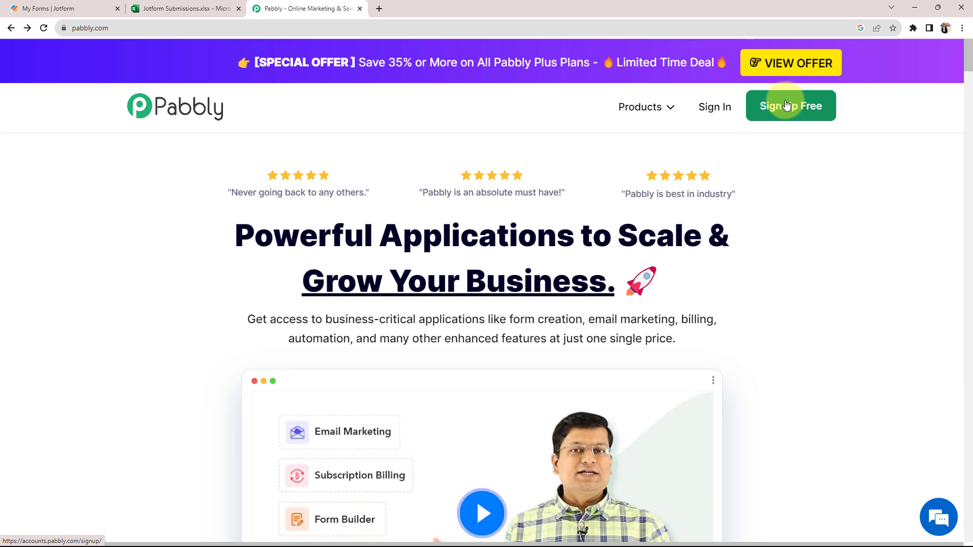
{"action": "left_click", "coordinate": [720, 108]}
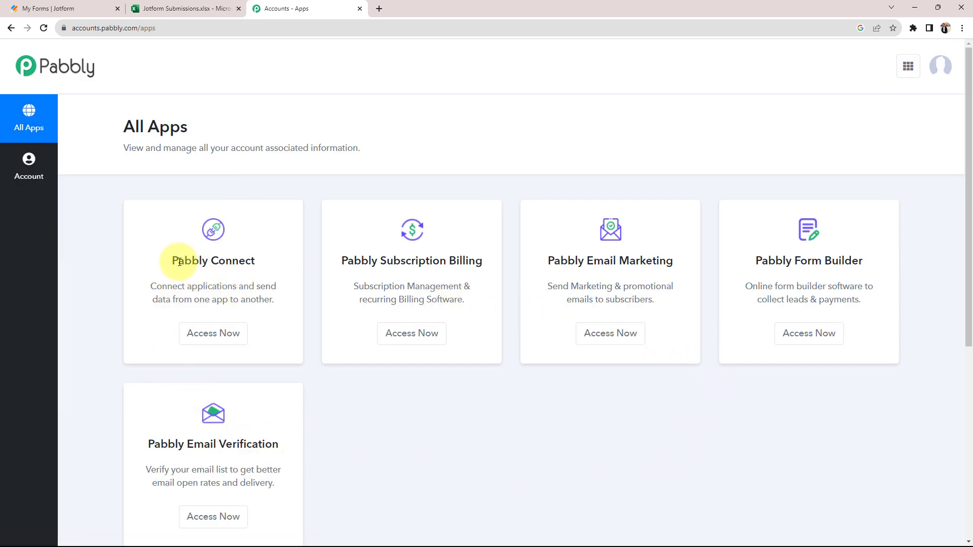
{"action": "left_click_drag", "start_coordinate": [180, 262], "coordinate": [255, 261]}
{"action": "left_click", "coordinate": [228, 332]}
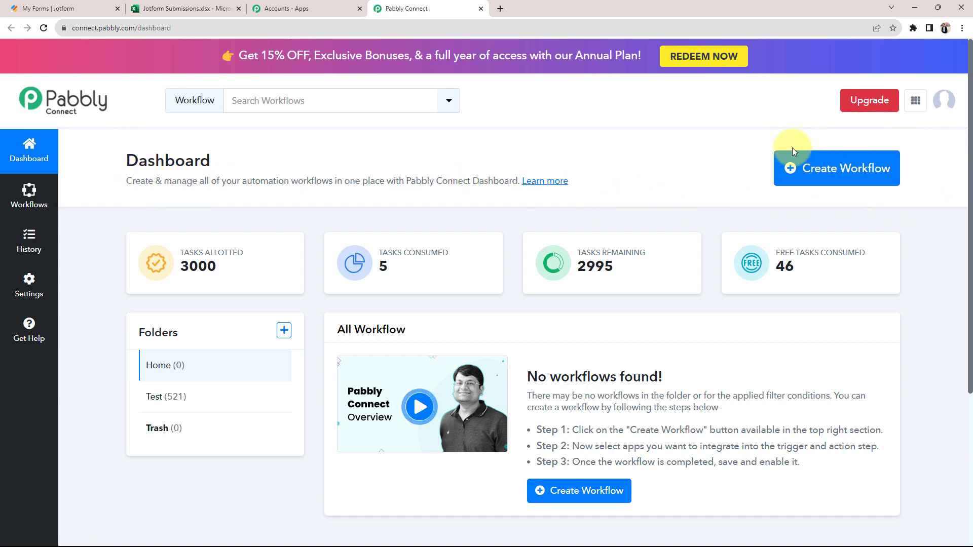
Create a Pabbly Connect workflow titled 'Add Microsoft Excel Row for Jotform Submission'.
{"action": "left_click", "coordinate": [801, 168]}
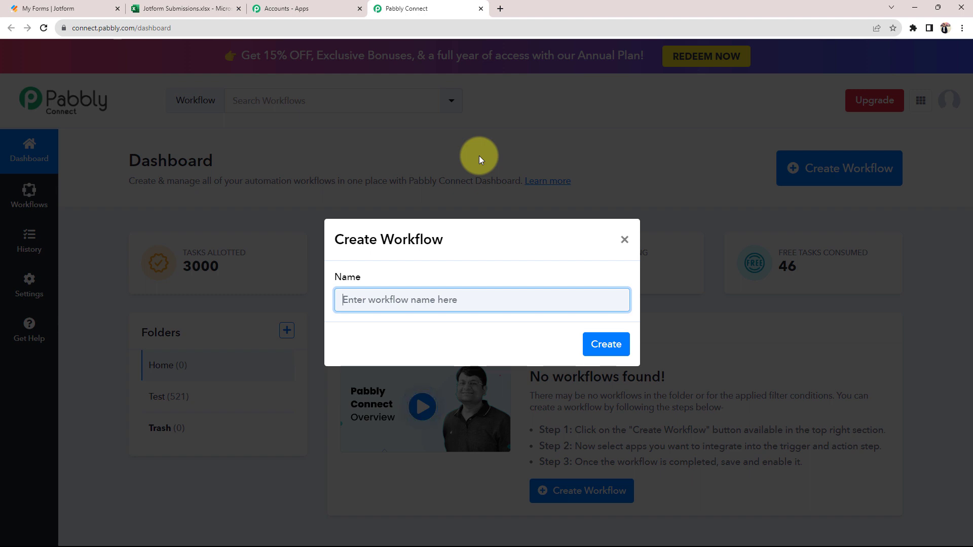
{"action": "type", "text": "Add Microsoft Excel Row for Jotform Submission"}
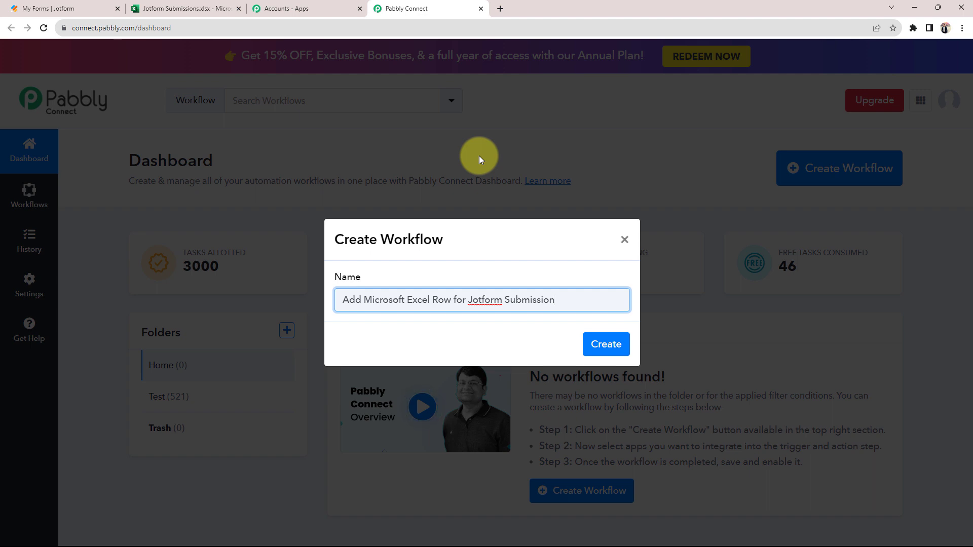
{"action": "left_click", "coordinate": [605, 345]}
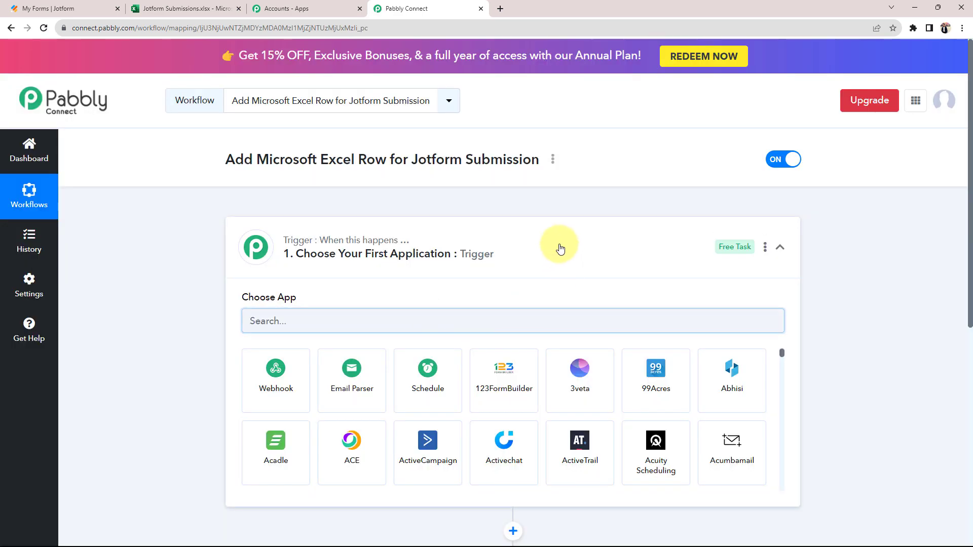
{"action": "left_click", "coordinate": [558, 246]}
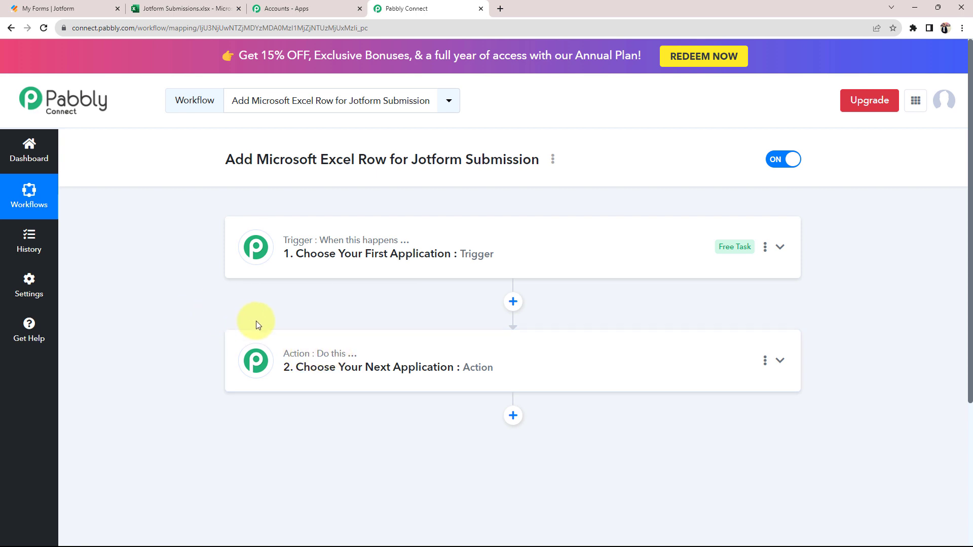
{"action": "left_click", "coordinate": [55, 10]}
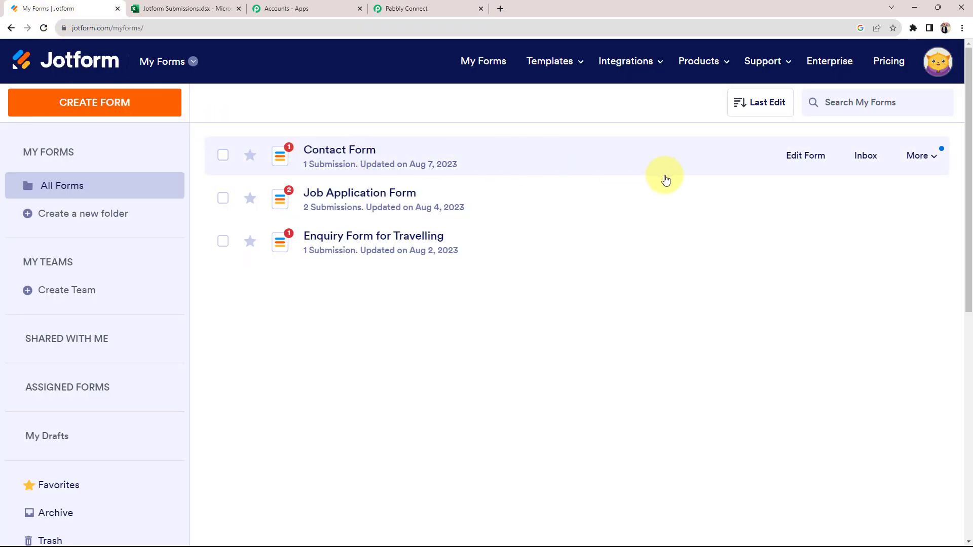
{"action": "left_click", "coordinate": [185, 8]}
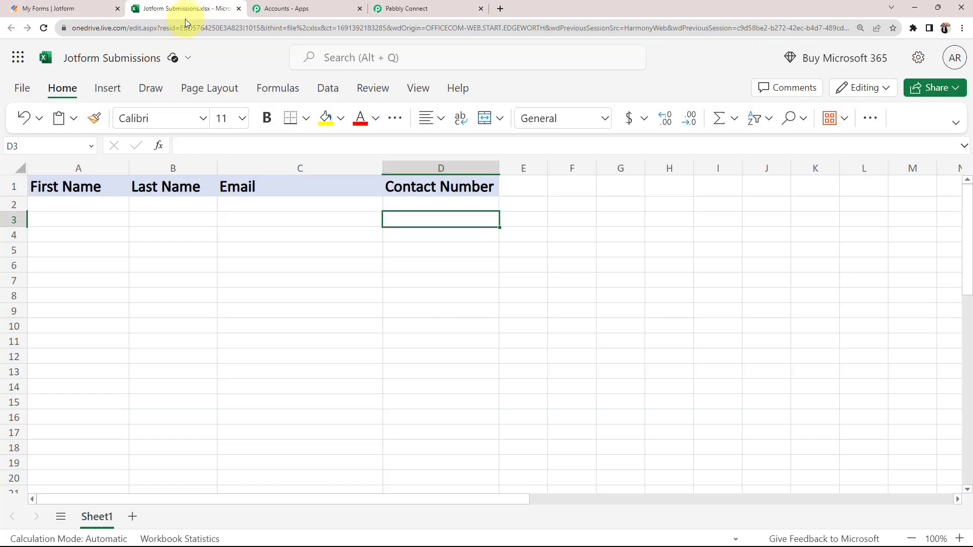
{"action": "left_click", "coordinate": [345, 213]}
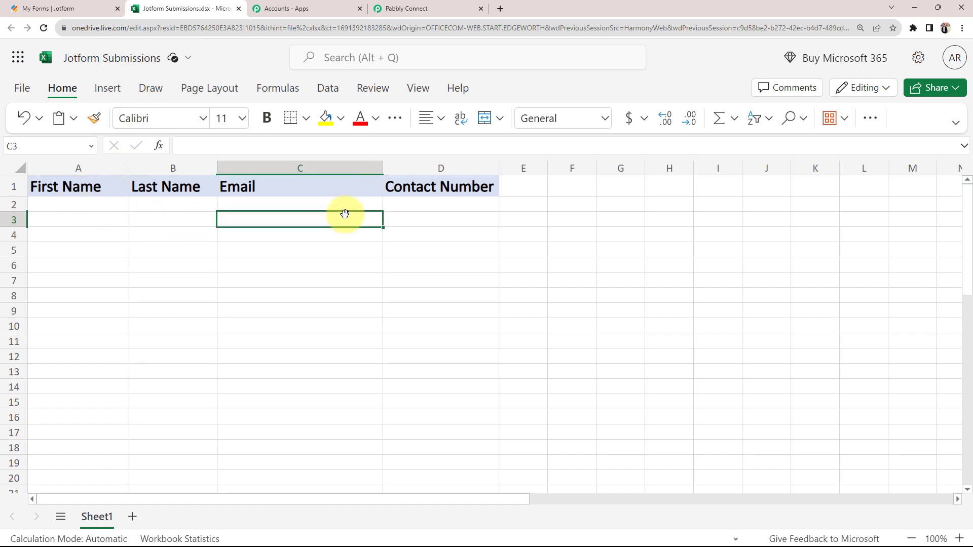
{"action": "left_click", "coordinate": [400, 7]}
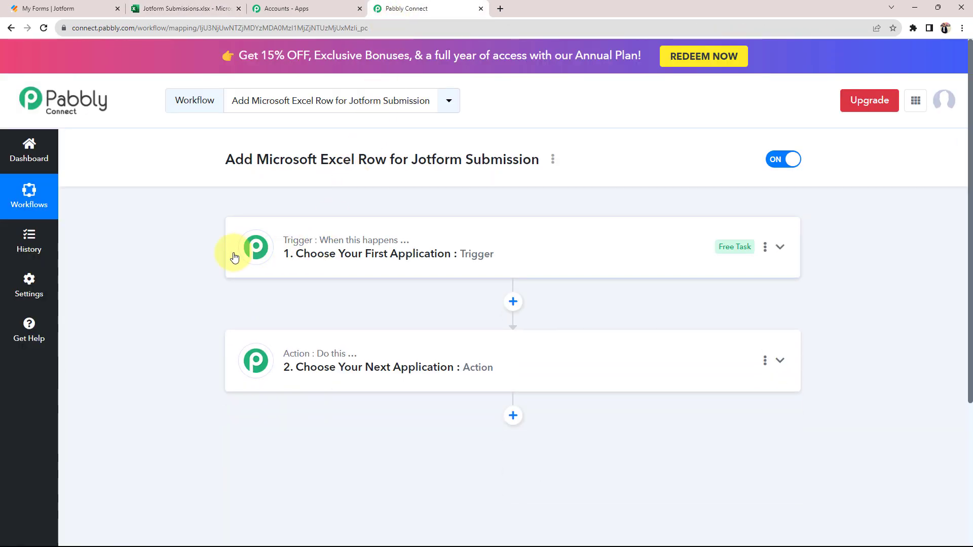
Set the trigger app to Jotform with the New Response trigger event.
{"action": "left_click", "coordinate": [234, 258]}
{"action": "left_click", "coordinate": [269, 321]}
{"action": "type", "text": "j"}
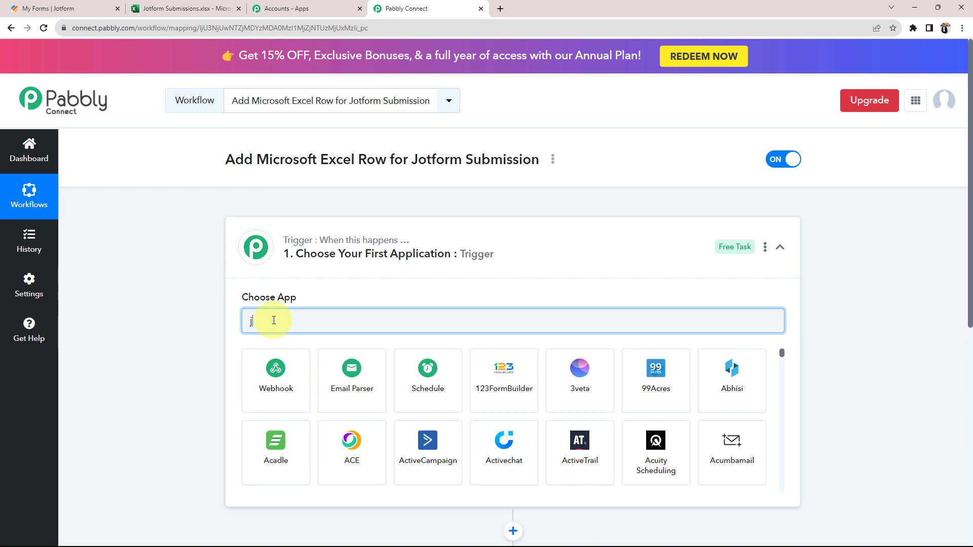
{"action": "type", "text": "otf"}
{"action": "left_click", "coordinate": [278, 372]}
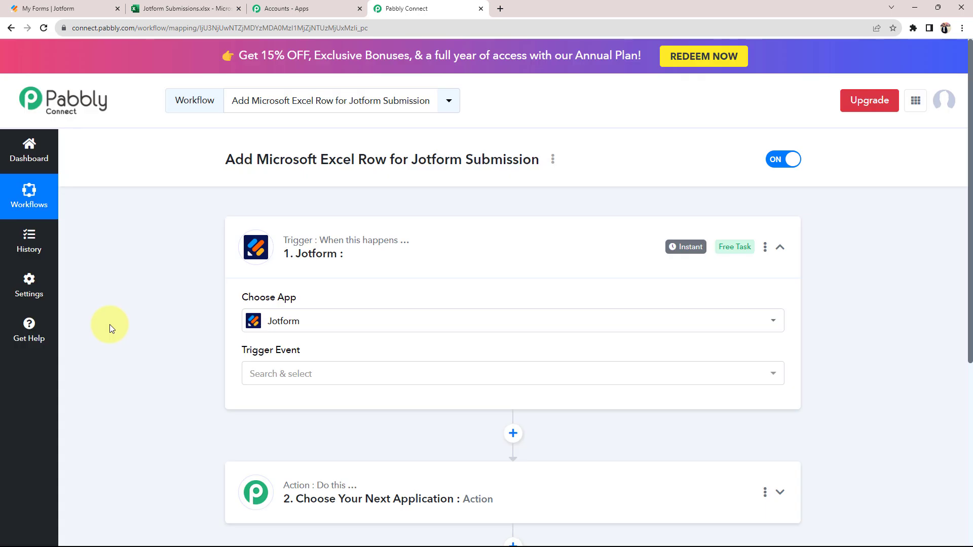
{"action": "scroll", "coordinate": [110, 325], "scroll_direction": "down", "scroll_amount": 2}
{"action": "left_click", "coordinate": [276, 272]}
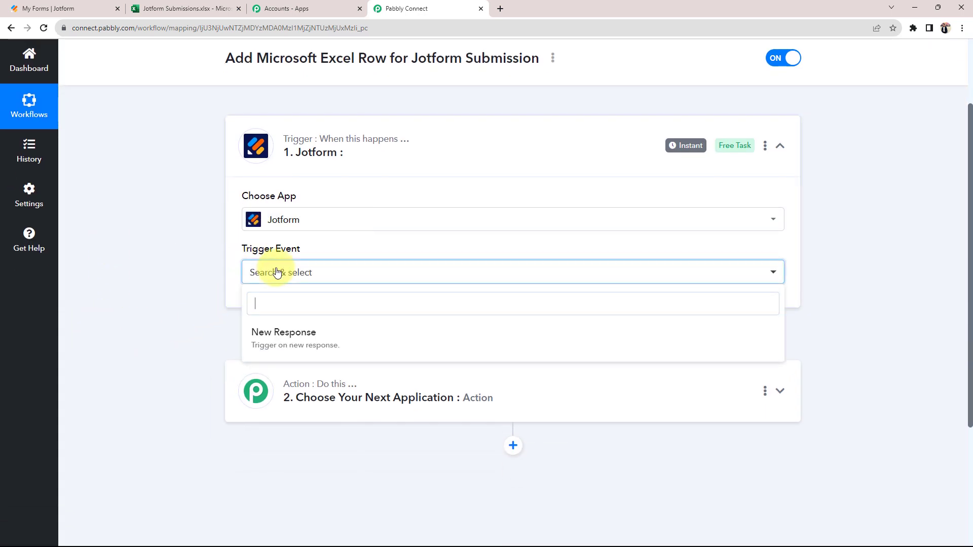
{"action": "left_click", "coordinate": [272, 332]}
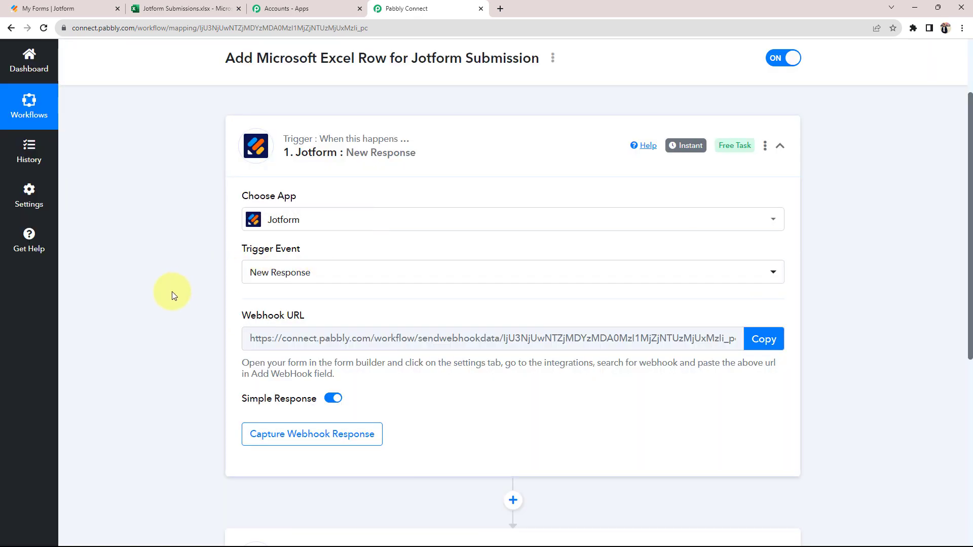
{"action": "scroll", "coordinate": [172, 291], "scroll_direction": "down", "scroll_amount": 2}
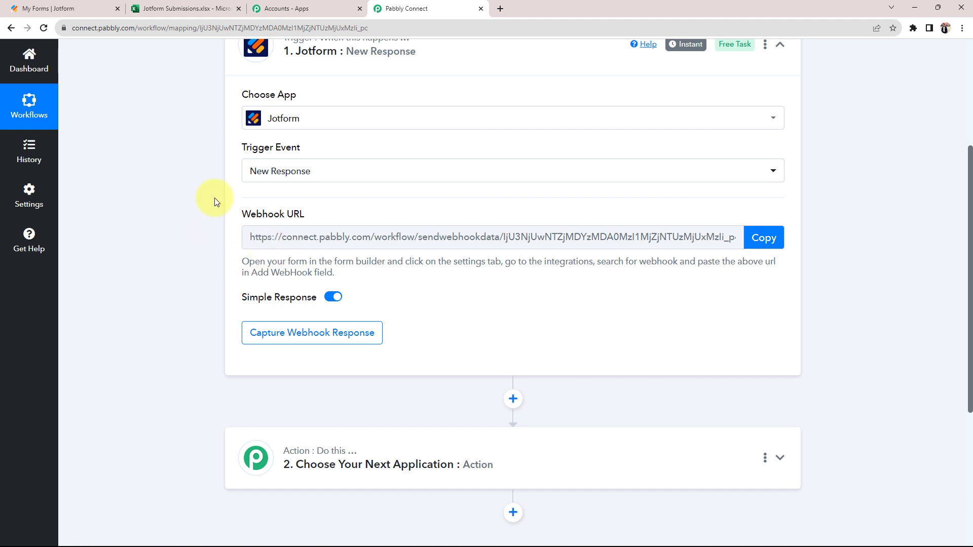
Review the Contact Form and the webhook URL instructions, then expand the action step.
{"action": "left_click", "coordinate": [56, 8]}
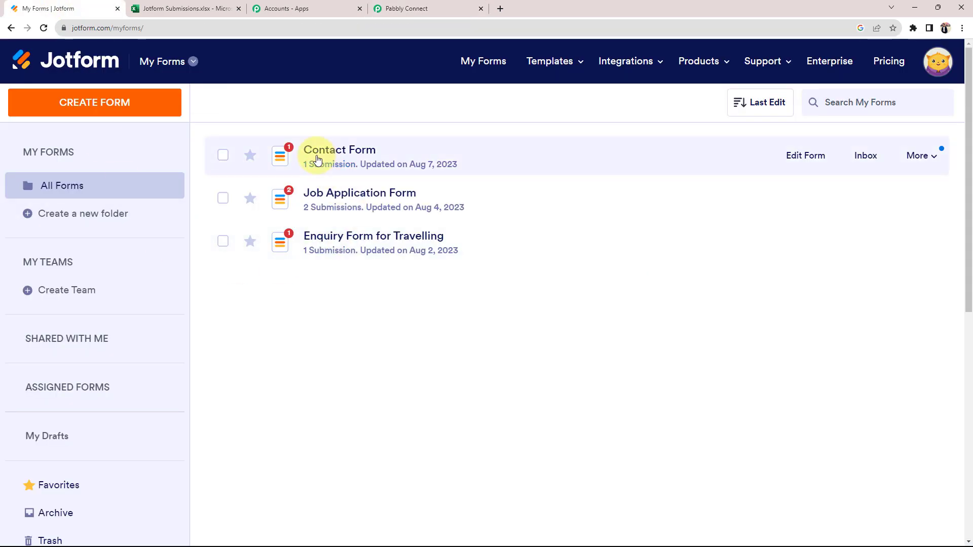
{"action": "left_click", "coordinate": [407, 9]}
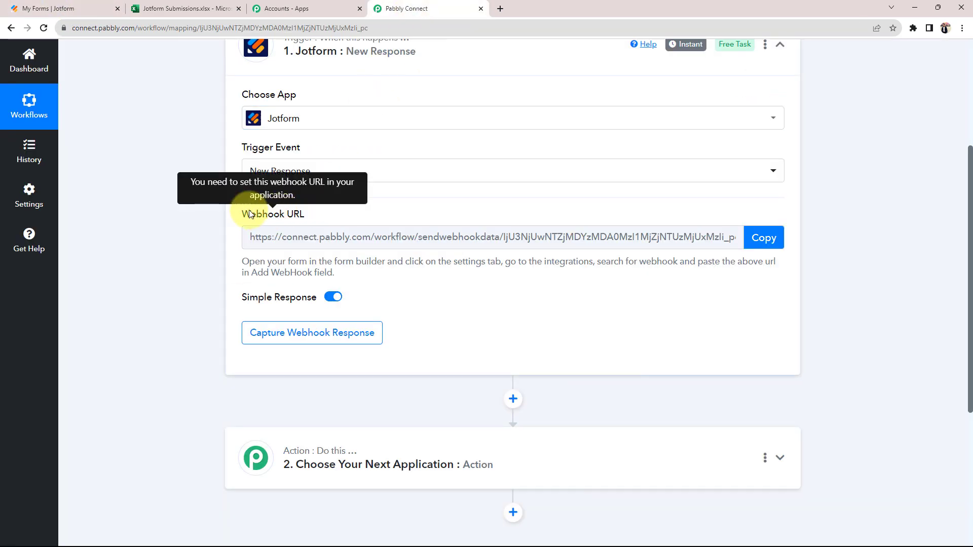
{"action": "left_click_drag", "start_coordinate": [250, 213], "coordinate": [300, 212]}
{"action": "left_click", "coordinate": [178, 235]}
{"action": "scroll", "coordinate": [179, 240], "scroll_direction": "down", "scroll_amount": 2}
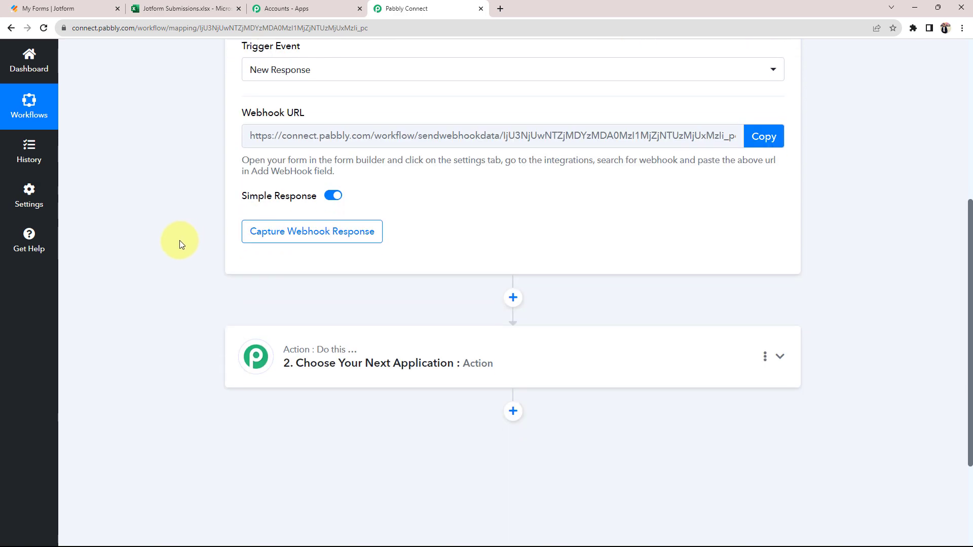
{"action": "scroll", "coordinate": [129, 236], "scroll_direction": "down", "scroll_amount": 2}
{"action": "left_click", "coordinate": [314, 254]}
Set the action app to Microsoft Excel with the Add Row To Worksheet event.
{"action": "scroll", "coordinate": [145, 272], "scroll_direction": "down", "scroll_amount": 2}
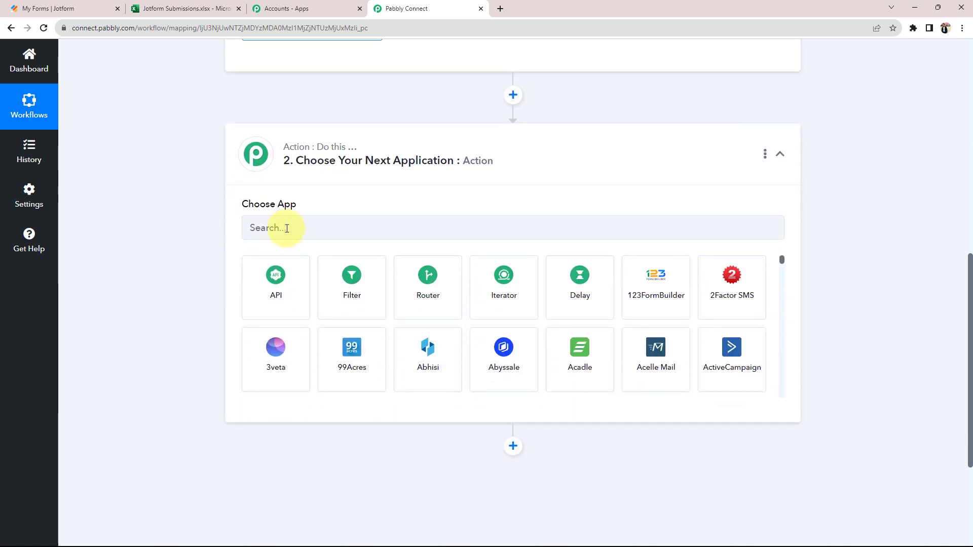
{"action": "left_click", "coordinate": [284, 227]}
{"action": "type", "text": "micro"}
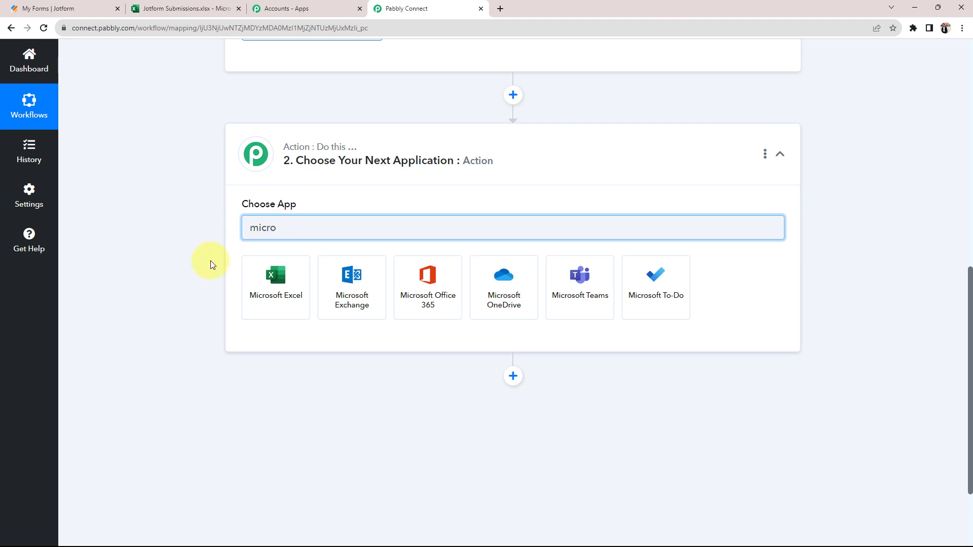
{"action": "left_click", "coordinate": [265, 285]}
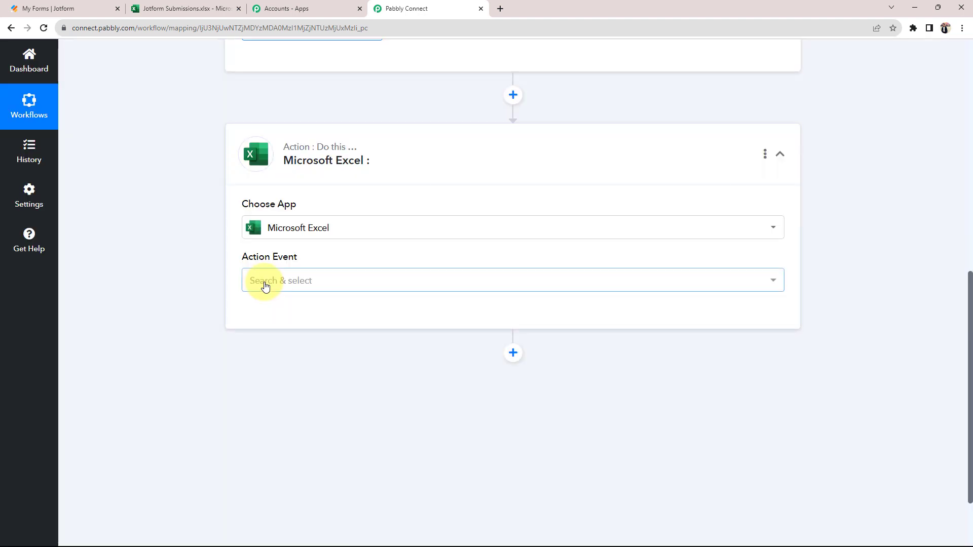
{"action": "left_click", "coordinate": [265, 284]}
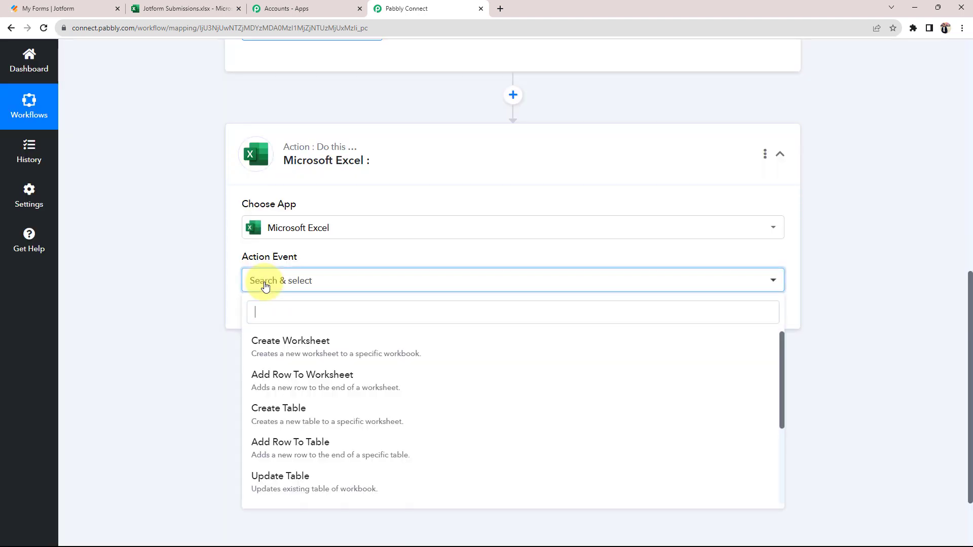
{"action": "left_click", "coordinate": [258, 376]}
Review the empty rows under the Excel sheet's headers, then return to Pabbly Connect.
{"action": "left_click", "coordinate": [203, 7]}
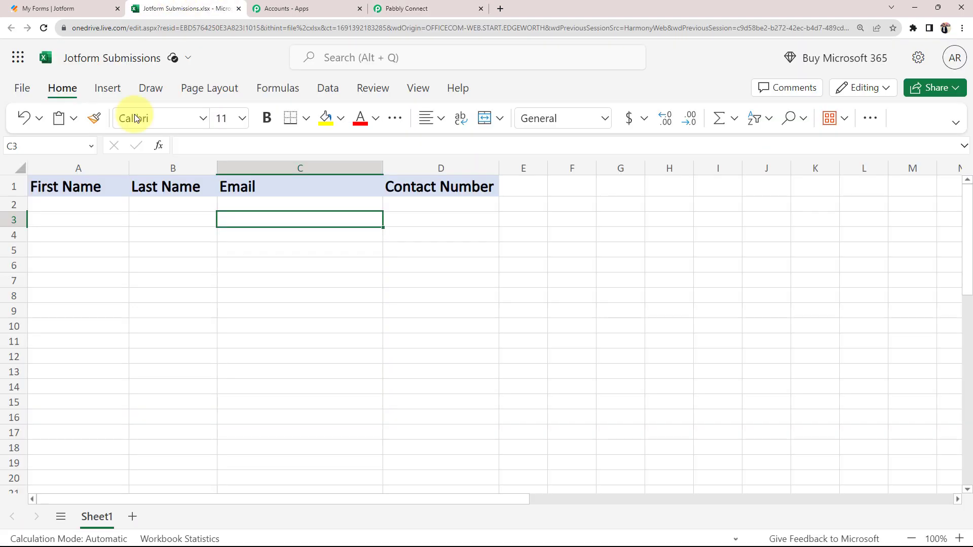
{"action": "left_click", "coordinate": [107, 268]}
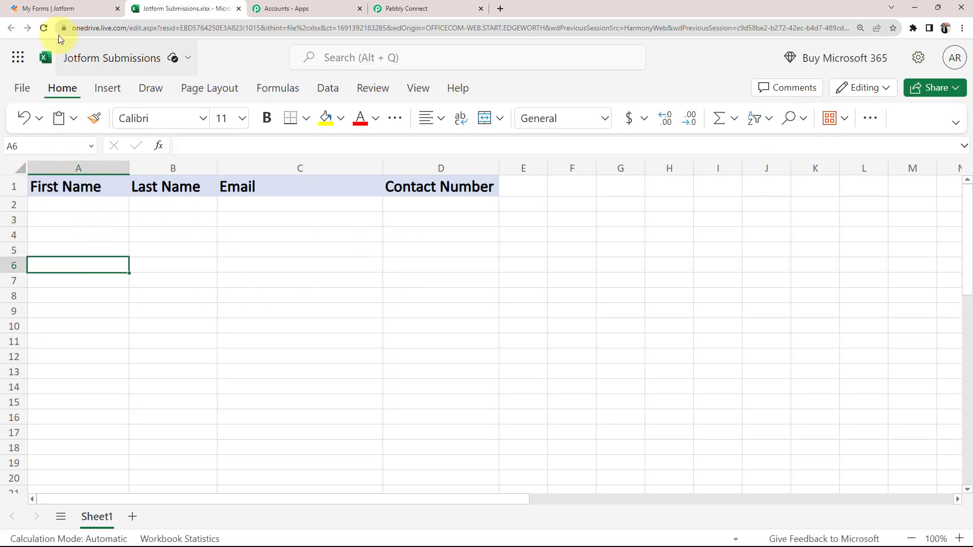
{"action": "left_click", "coordinate": [78, 206]}
{"action": "left_click", "coordinate": [79, 221]}
{"action": "left_click", "coordinate": [82, 239]}
{"action": "left_click", "coordinate": [74, 265]}
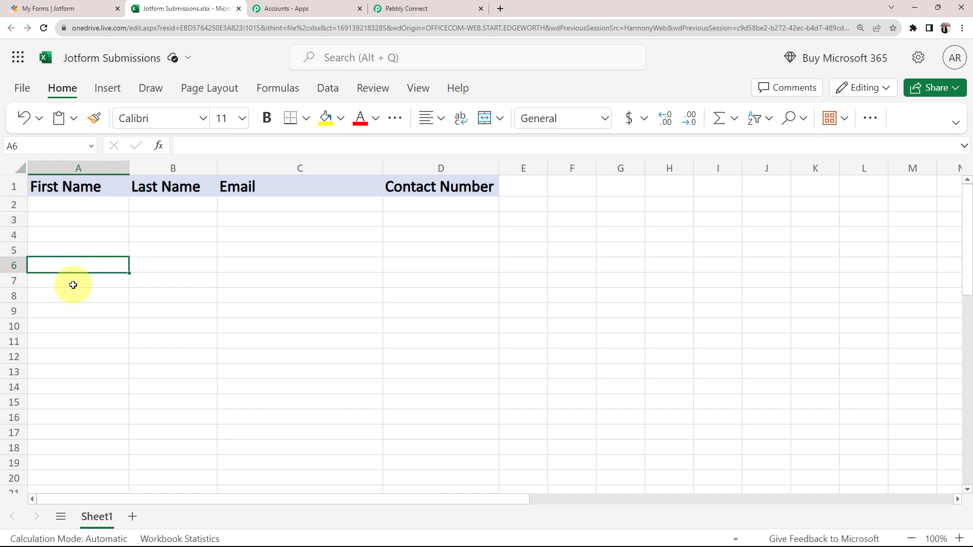
{"action": "left_click", "coordinate": [71, 282]}
{"action": "left_click", "coordinate": [404, 6]}
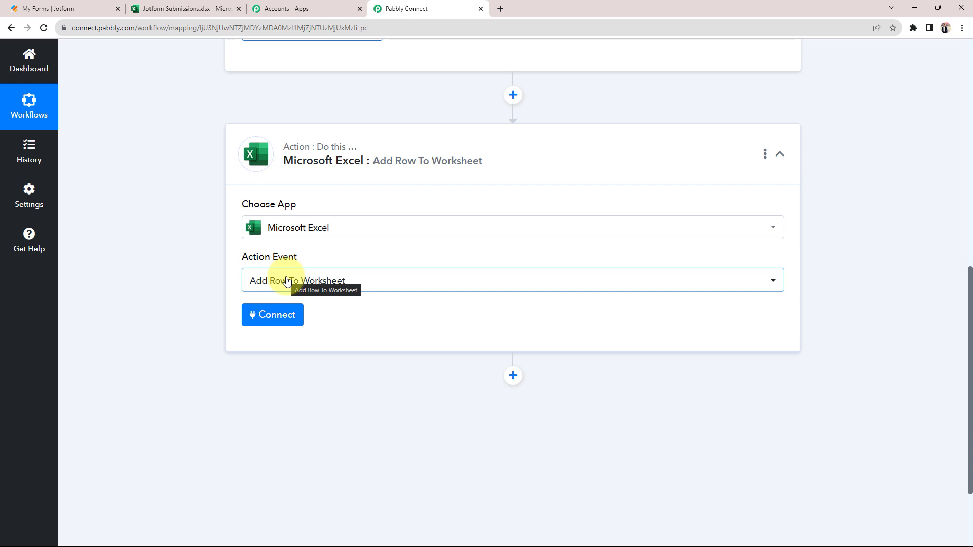
Copy the Jotform New Response trigger's webhook URL and return to Jotform's My Forms list.
{"action": "scroll", "coordinate": [273, 284], "scroll_direction": "up", "scroll_amount": 1}
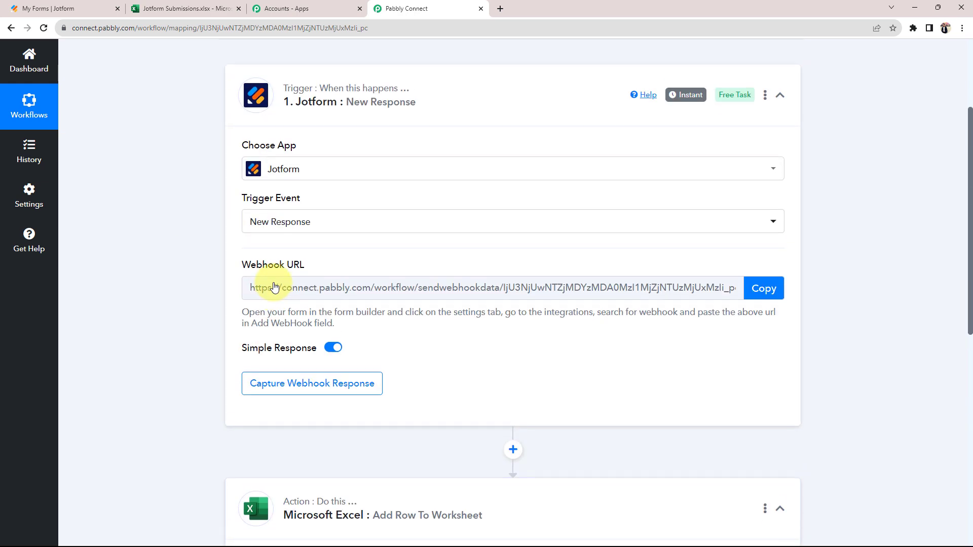
{"action": "scroll", "coordinate": [147, 366], "scroll_direction": "down", "scroll_amount": 2}
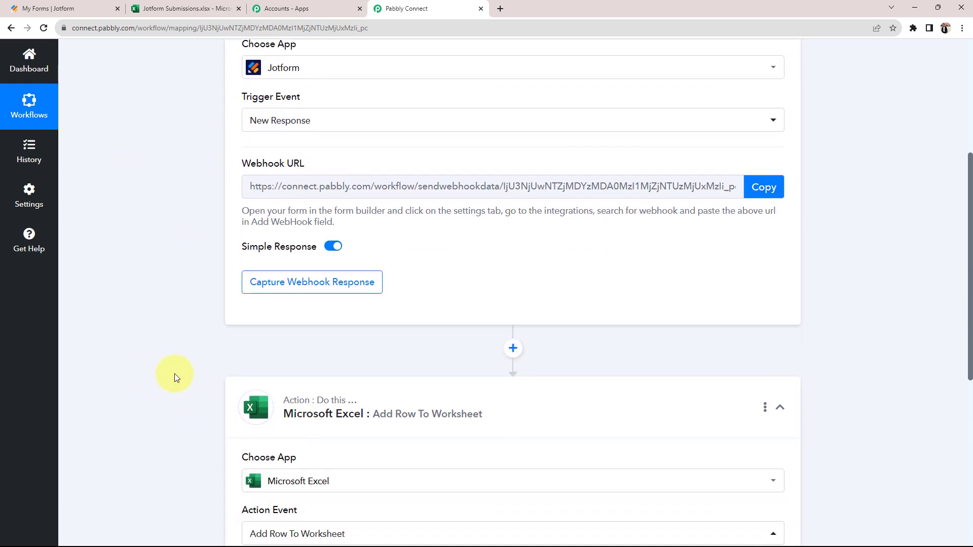
{"action": "scroll", "coordinate": [174, 373], "scroll_direction": "up", "scroll_amount": 2}
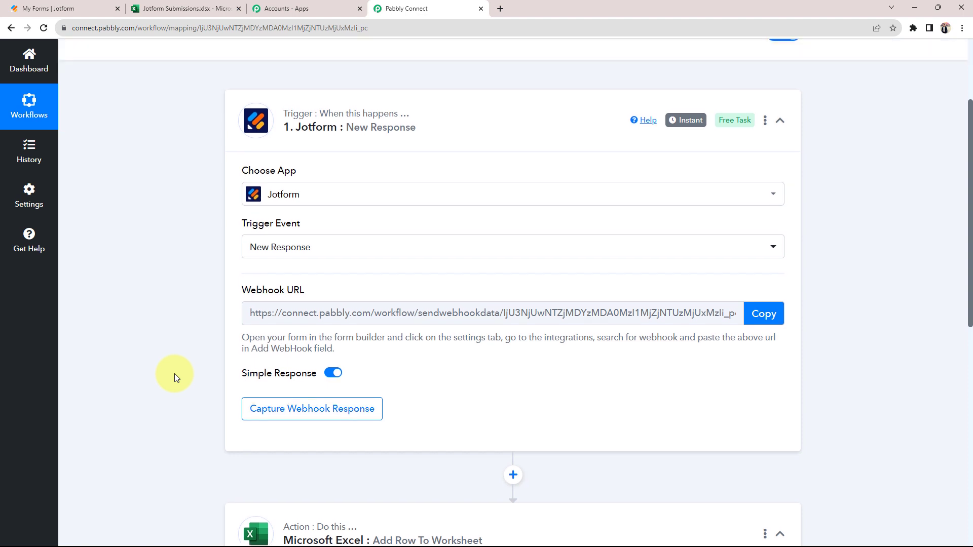
{"action": "scroll", "coordinate": [174, 373], "scroll_direction": "up", "scroll_amount": 2}
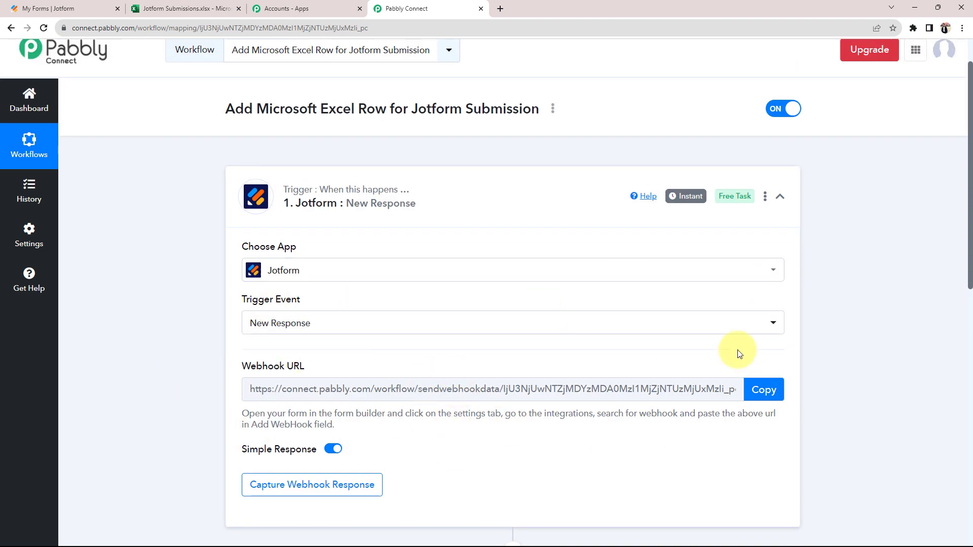
{"action": "left_click_drag", "start_coordinate": [242, 368], "coordinate": [307, 369]}
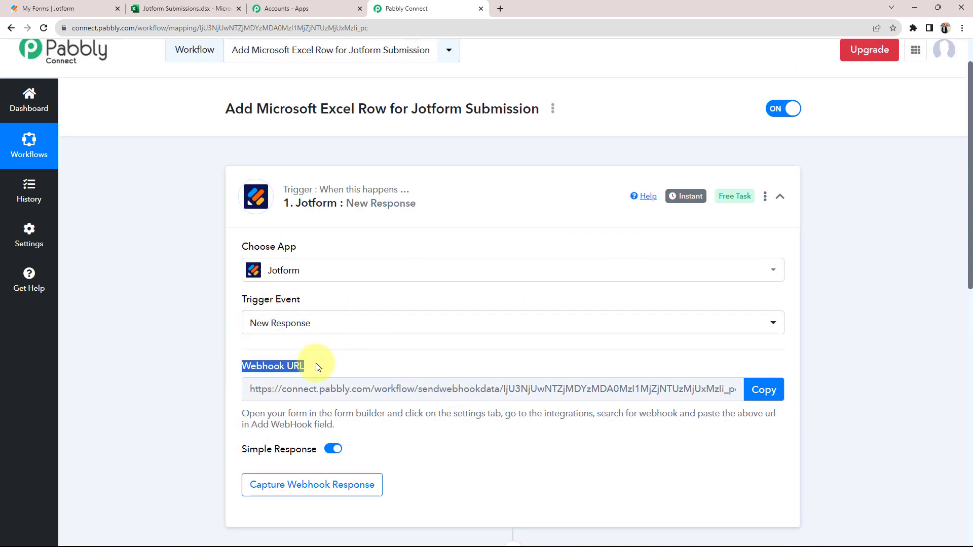
{"action": "left_click", "coordinate": [206, 348]}
{"action": "left_click", "coordinate": [771, 390]}
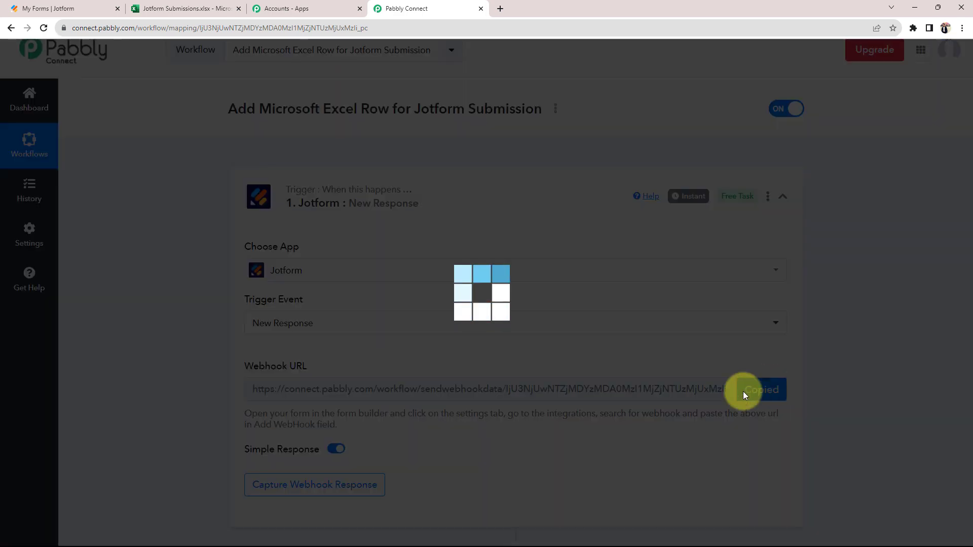
{"action": "left_click", "coordinate": [85, 7]}
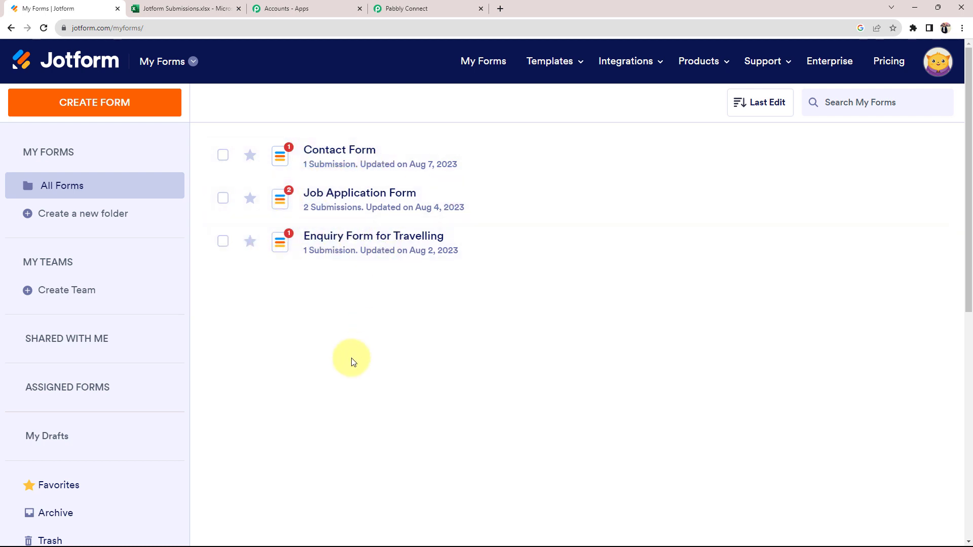
{"action": "mouse_move", "coordinate": [532, 156]}
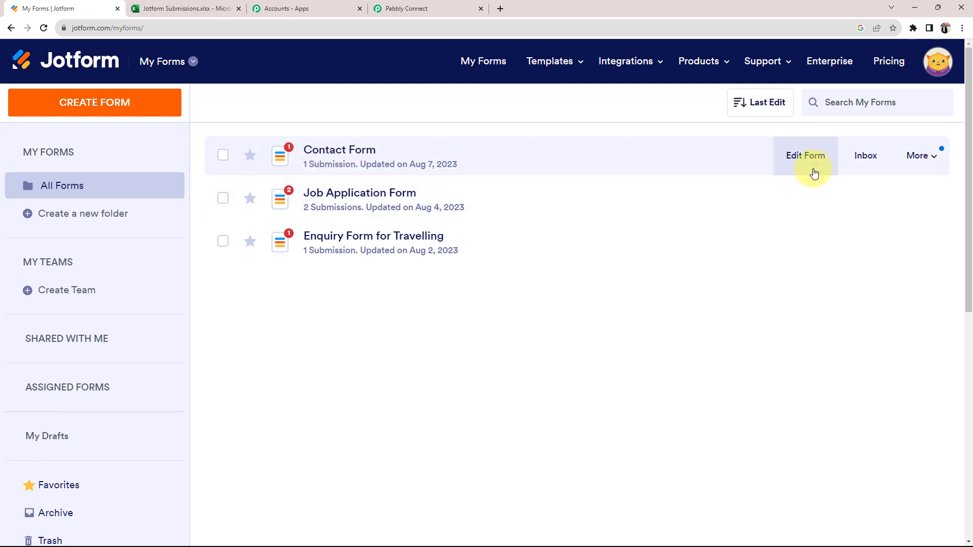
Open the Contact Form in Form Builder and review its Name, Email and Phone Number fields.
{"action": "left_click", "coordinate": [804, 163]}
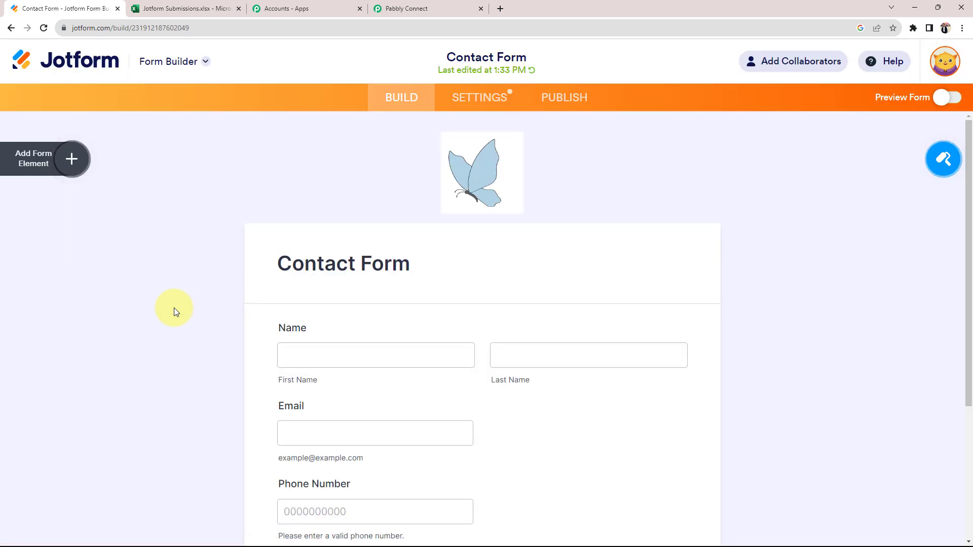
{"action": "scroll", "coordinate": [175, 308], "scroll_direction": "down", "scroll_amount": 1}
{"action": "scroll", "coordinate": [174, 309], "scroll_direction": "down", "scroll_amount": 3}
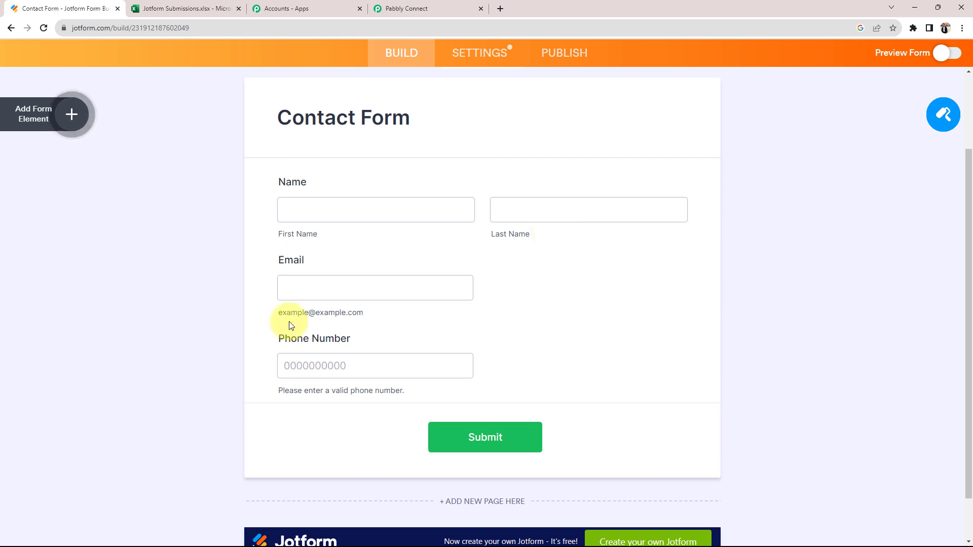
{"action": "left_click", "coordinate": [415, 8]}
{"action": "left_click", "coordinate": [55, 8]}
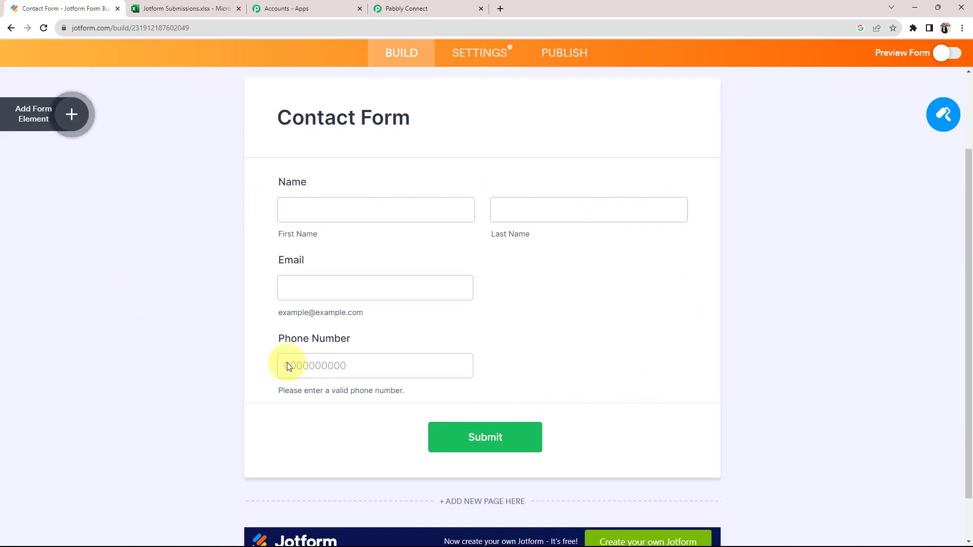
{"action": "left_click", "coordinate": [412, 8]}
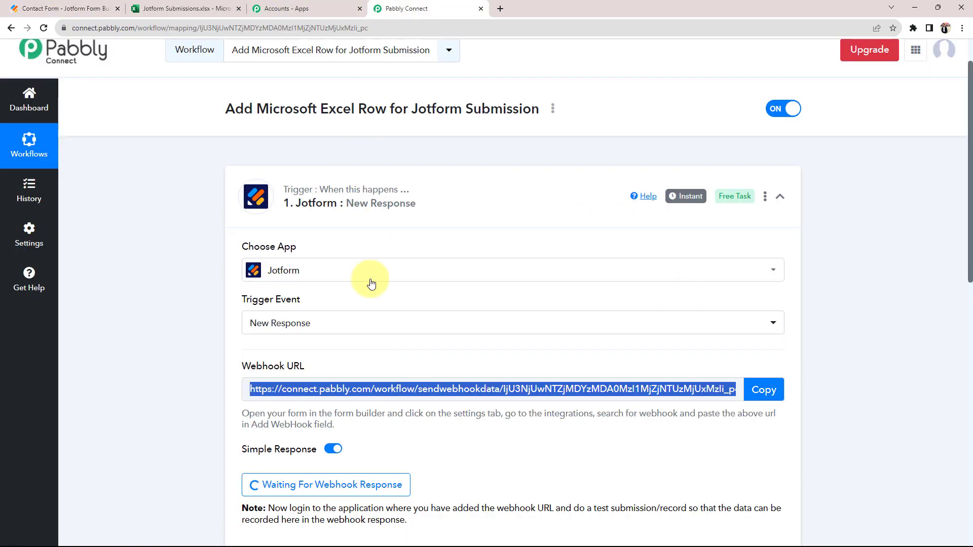
{"action": "left_click", "coordinate": [68, 5]}
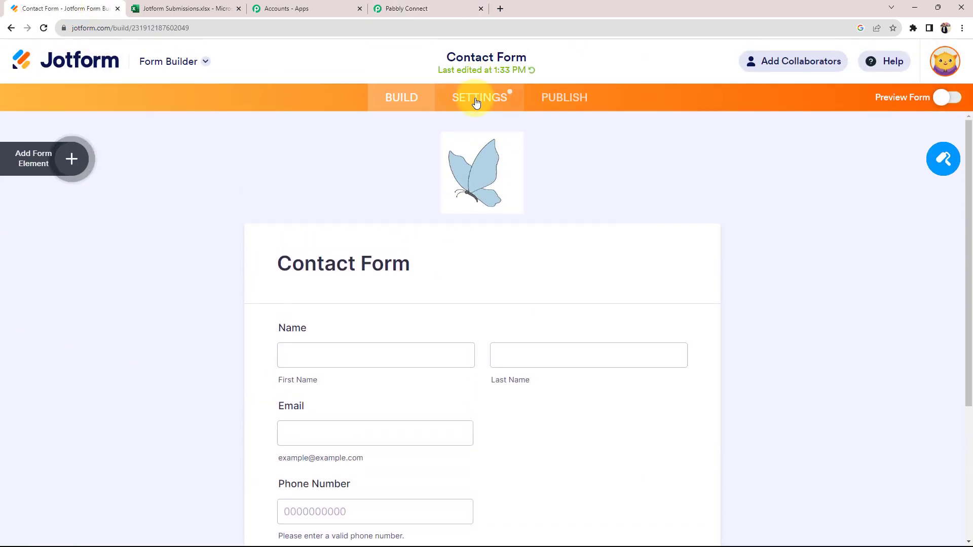
{"action": "left_click", "coordinate": [477, 98]}
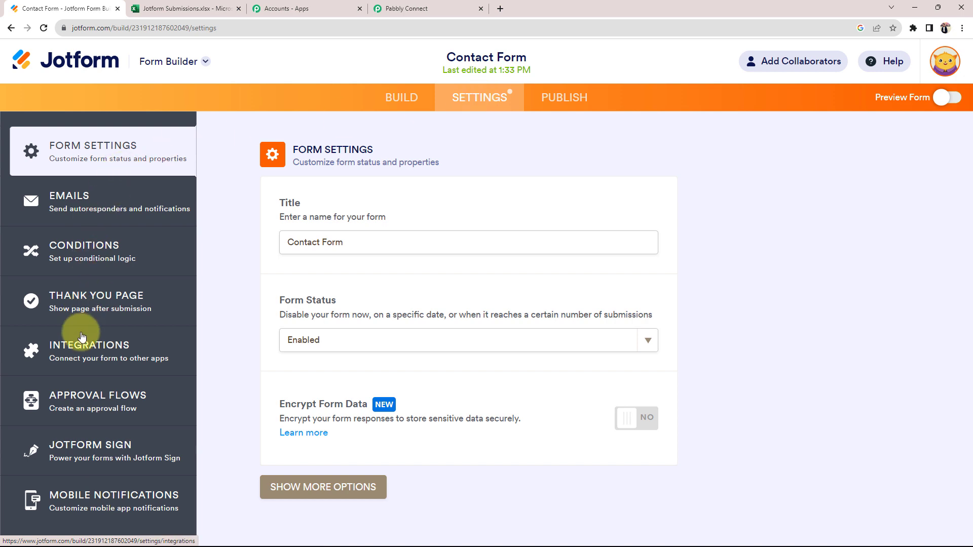
{"action": "left_click", "coordinate": [78, 350]}
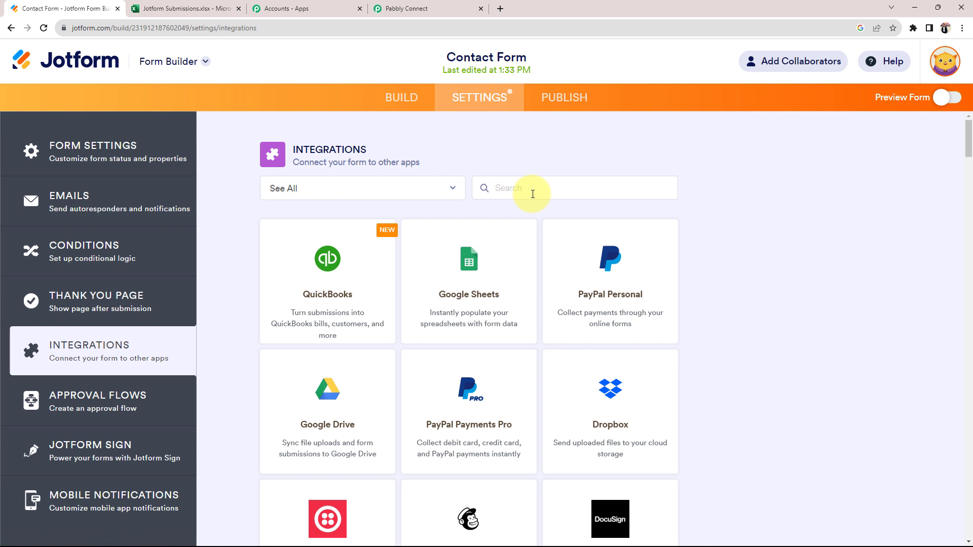
{"action": "left_click", "coordinate": [533, 194]}
{"action": "type", "text": "web"}
{"action": "left_click", "coordinate": [464, 273]}
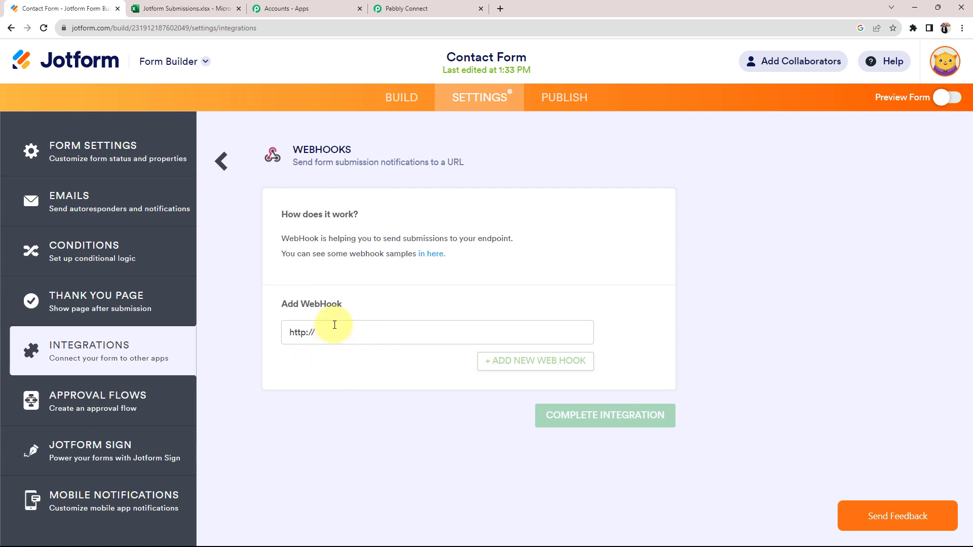
{"action": "left_click_drag", "start_coordinate": [335, 325], "coordinate": [257, 338]}
{"action": "key", "text": "BackSpace"}
Paste the Pabbly webhook URL, complete the integration, and return to the Build view.
{"action": "left_click", "coordinate": [435, 6]}
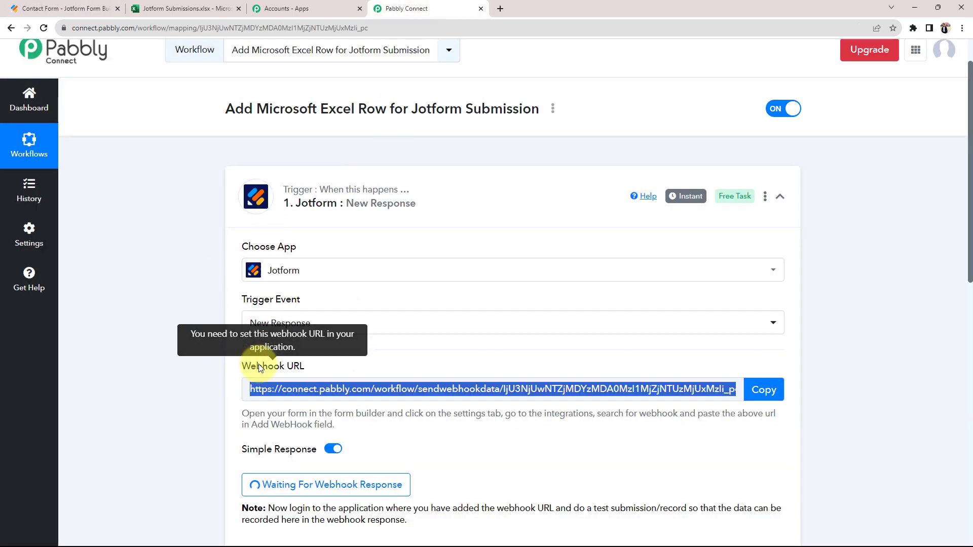
{"action": "left_click_drag", "start_coordinate": [251, 366], "coordinate": [434, 375]}
{"action": "left_click", "coordinate": [756, 397]}
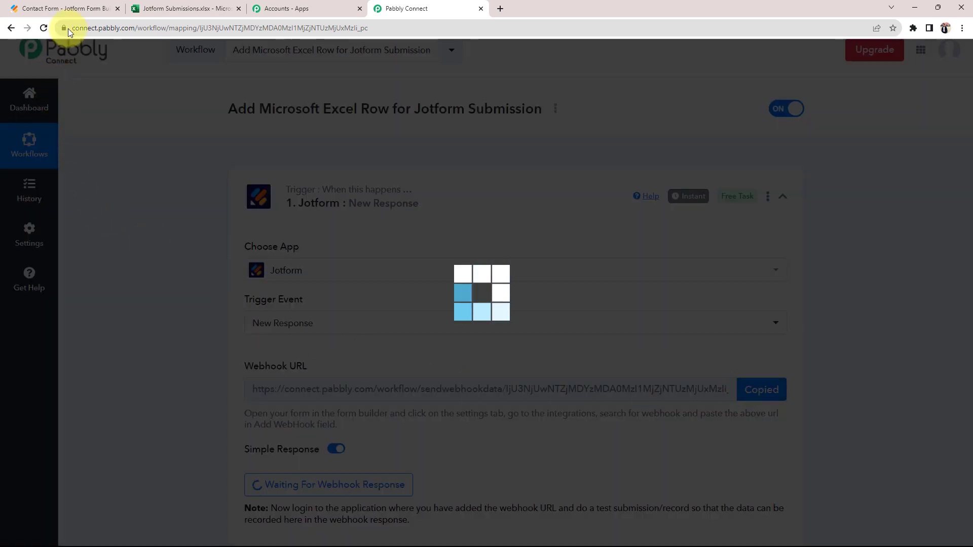
{"action": "left_click", "coordinate": [66, 9]}
{"action": "key", "text": "ctrl+v"}
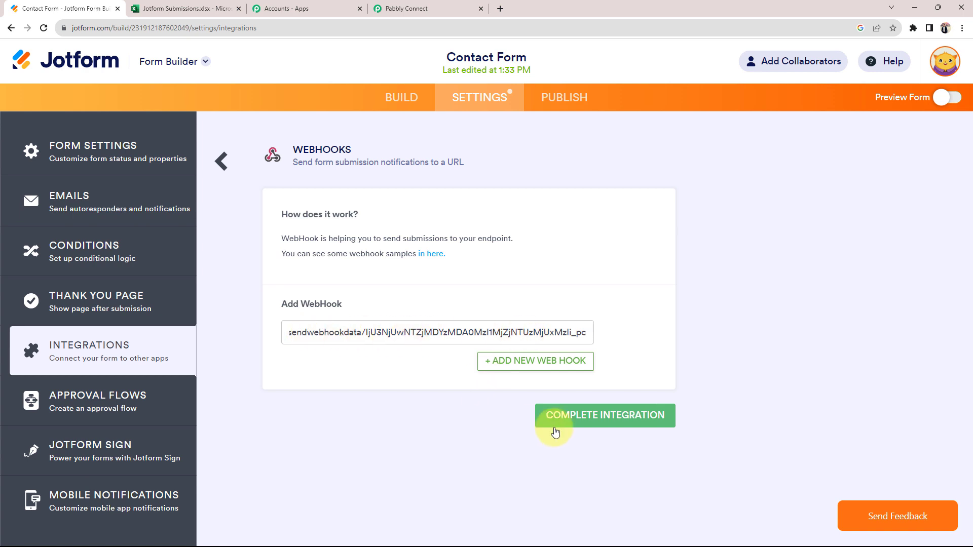
{"action": "left_click", "coordinate": [587, 421]}
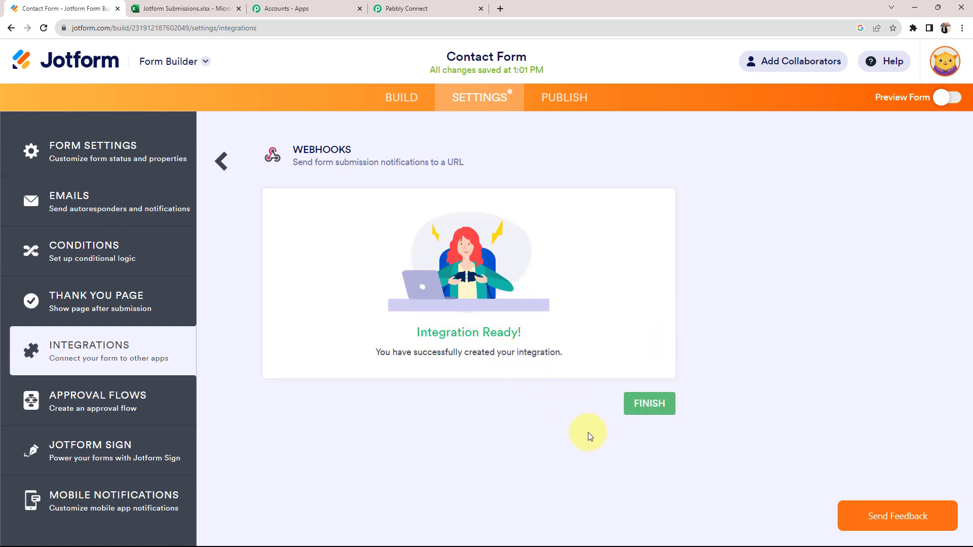
{"action": "left_click", "coordinate": [649, 408]}
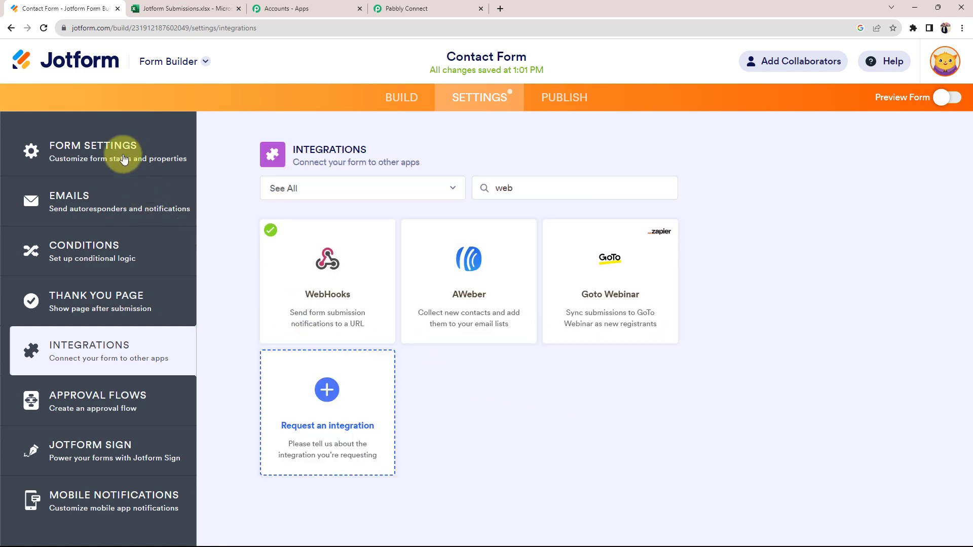
{"action": "left_click", "coordinate": [400, 104]}
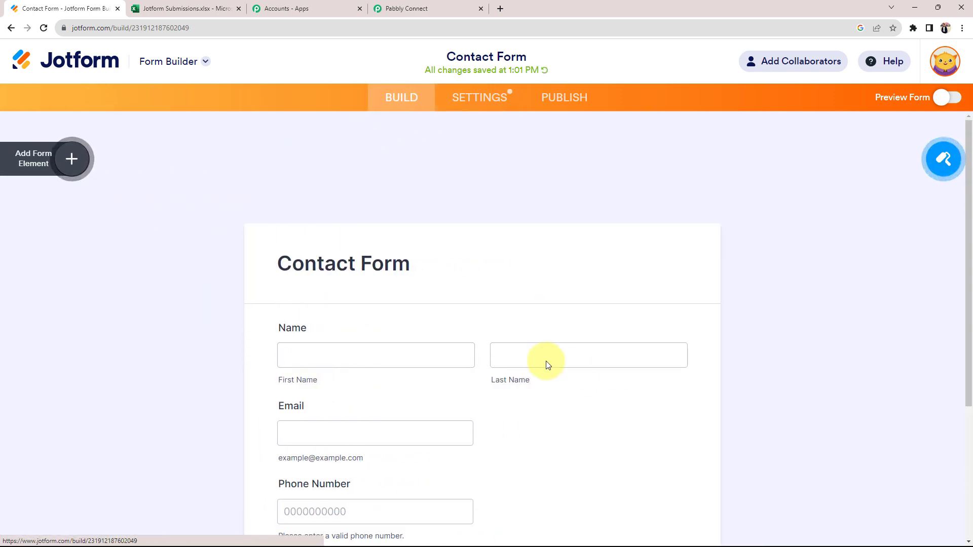
{"action": "scroll", "coordinate": [367, 330], "scroll_direction": "down", "scroll_amount": 1}
{"action": "left_click", "coordinate": [416, 9]}
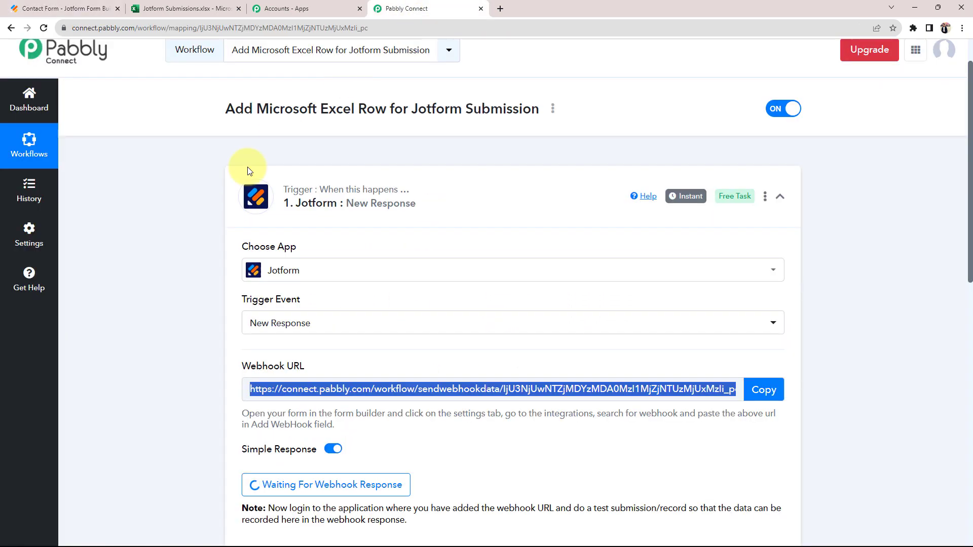
{"action": "scroll", "coordinate": [182, 388], "scroll_direction": "down", "scroll_amount": 1}
{"action": "scroll", "coordinate": [182, 388], "scroll_direction": "down", "scroll_amount": 2}
{"action": "left_click", "coordinate": [187, 375]}
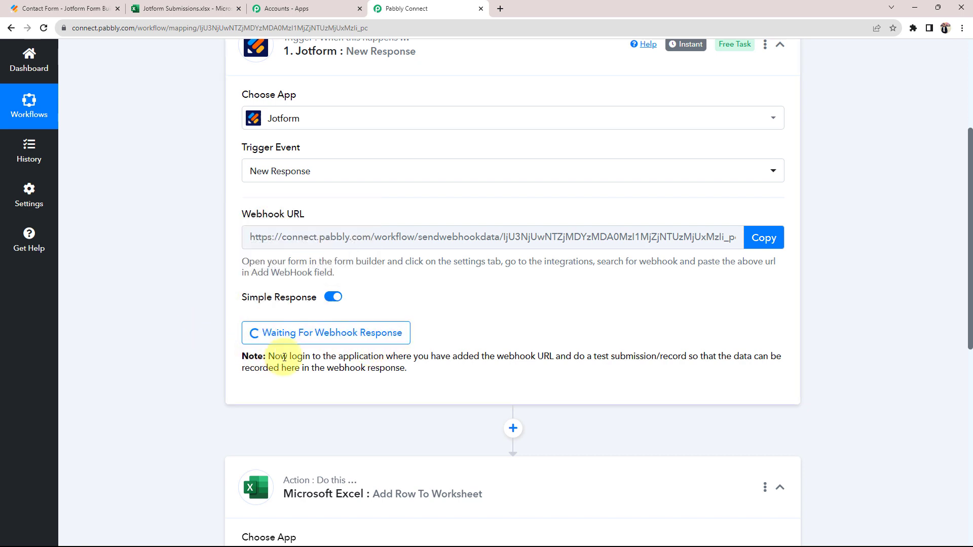
{"action": "left_click_drag", "start_coordinate": [297, 356], "coordinate": [669, 357]}
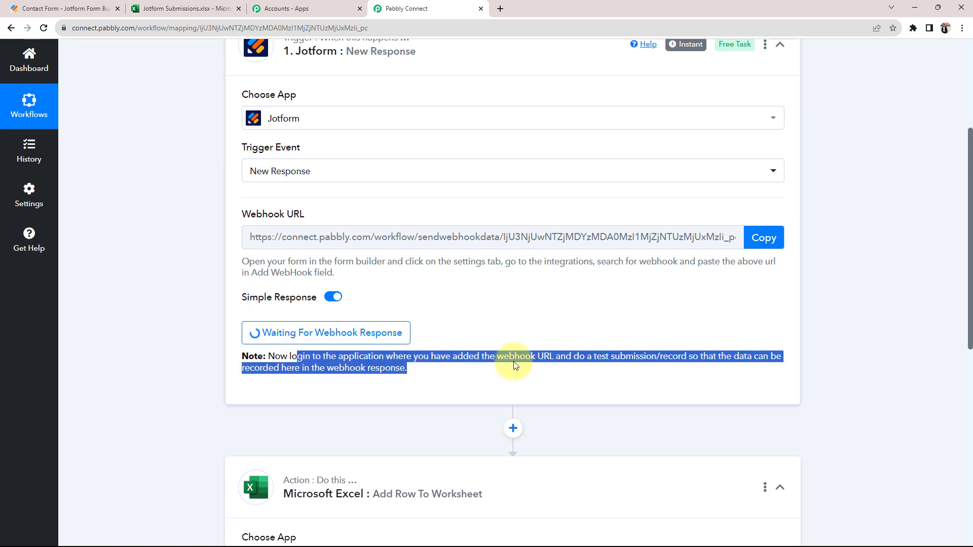
{"action": "left_click", "coordinate": [682, 354]}
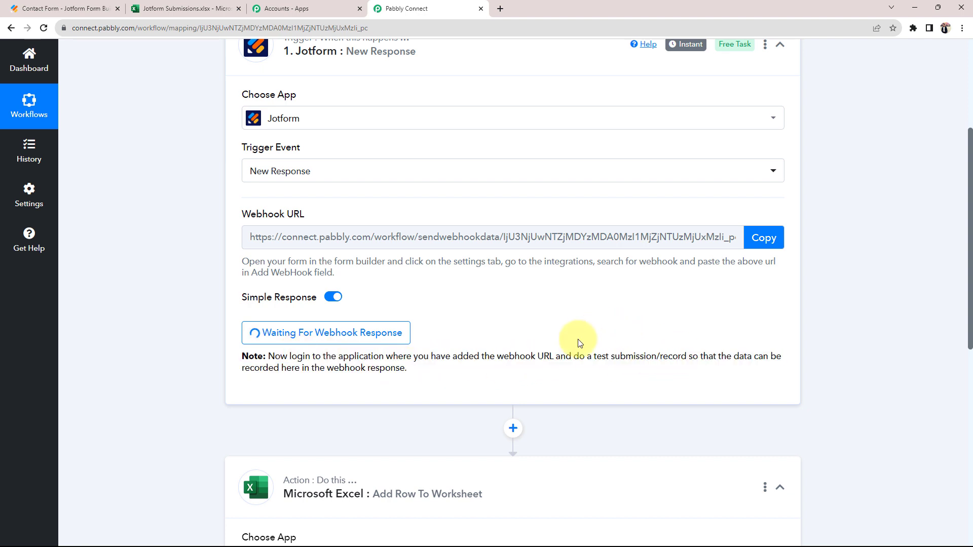
{"action": "left_click", "coordinate": [66, 8]}
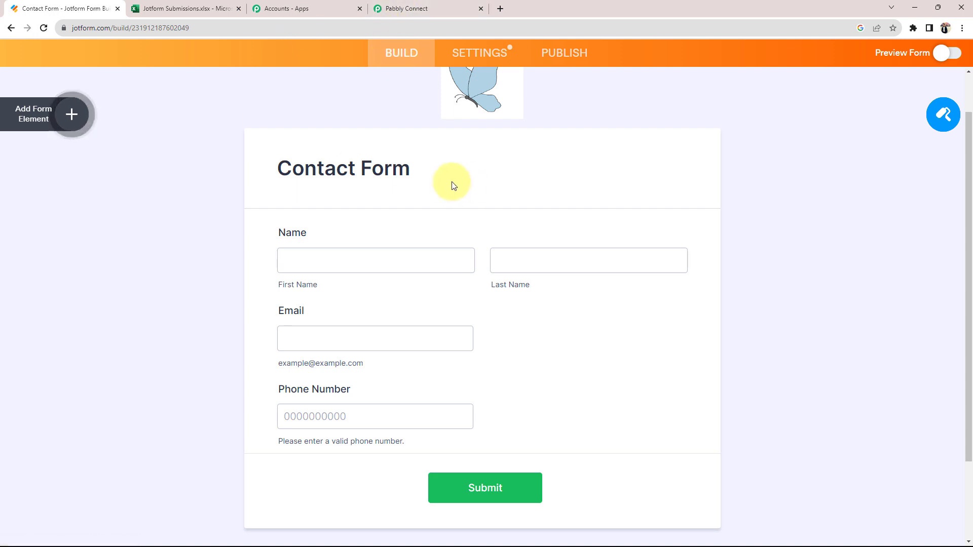
Open the published Contact Form in a new tab.
{"action": "left_click", "coordinate": [546, 55]}
{"action": "left_click_drag", "start_coordinate": [283, 202], "coordinate": [341, 205]}
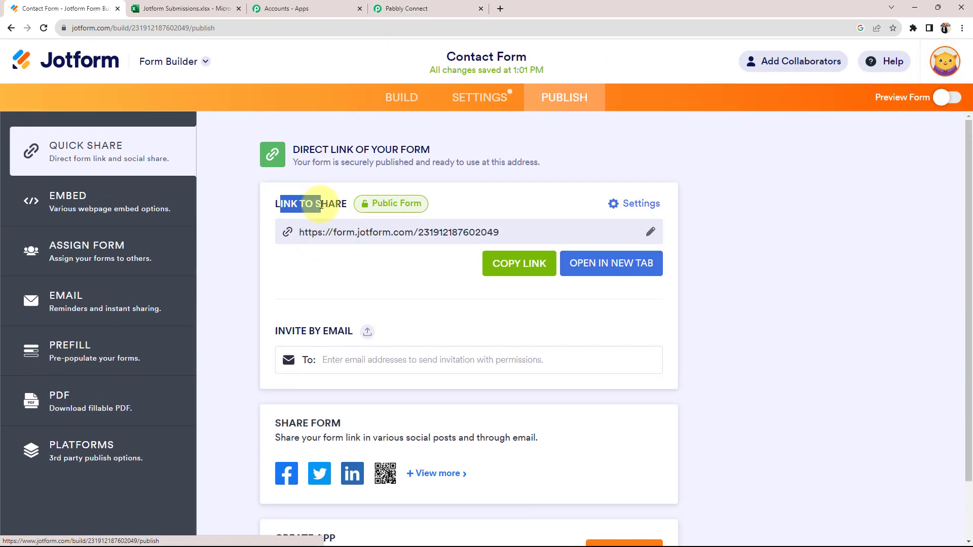
{"action": "left_click", "coordinate": [612, 264]}
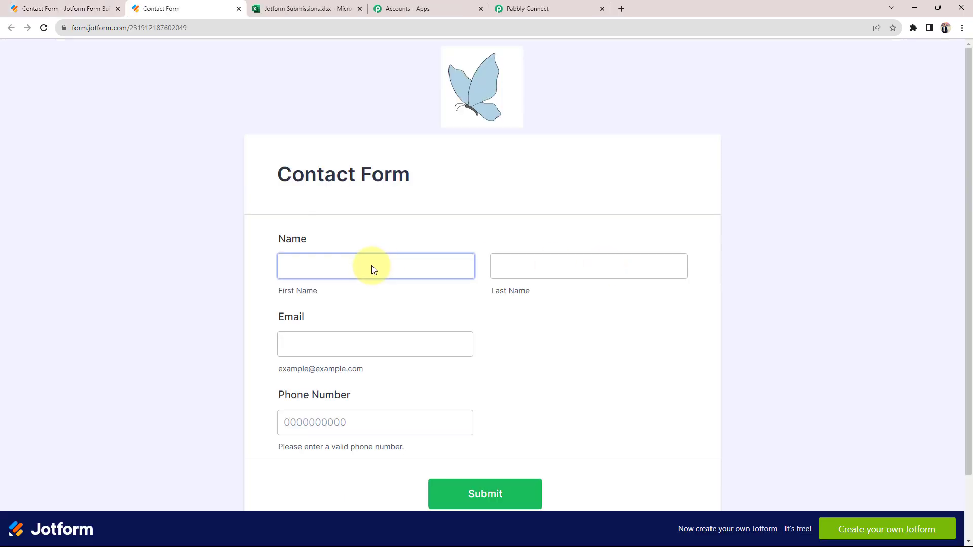
Autofill a test name, email and phone number, then submit the form.
{"action": "left_click", "coordinate": [373, 266]}
{"action": "left_click", "coordinate": [372, 297]}
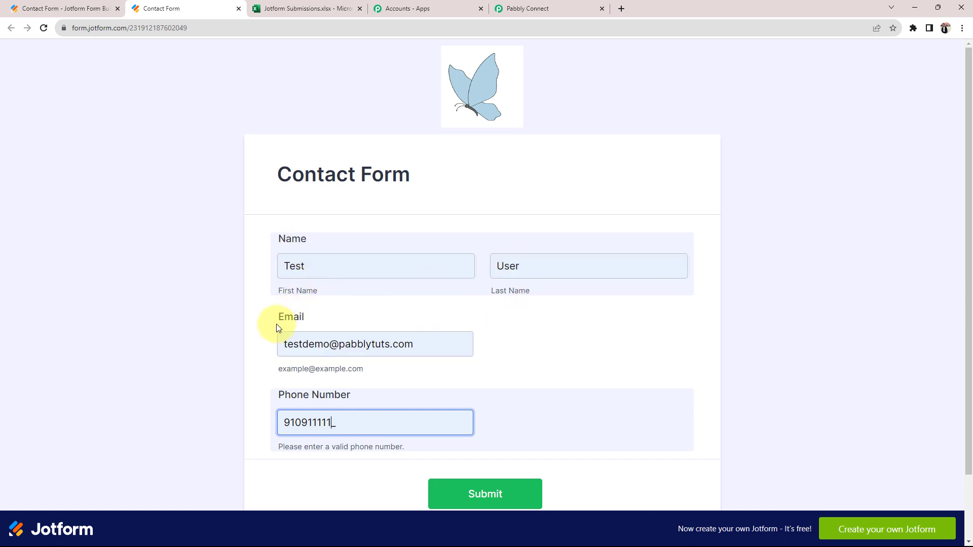
{"action": "type", "text": "1"}
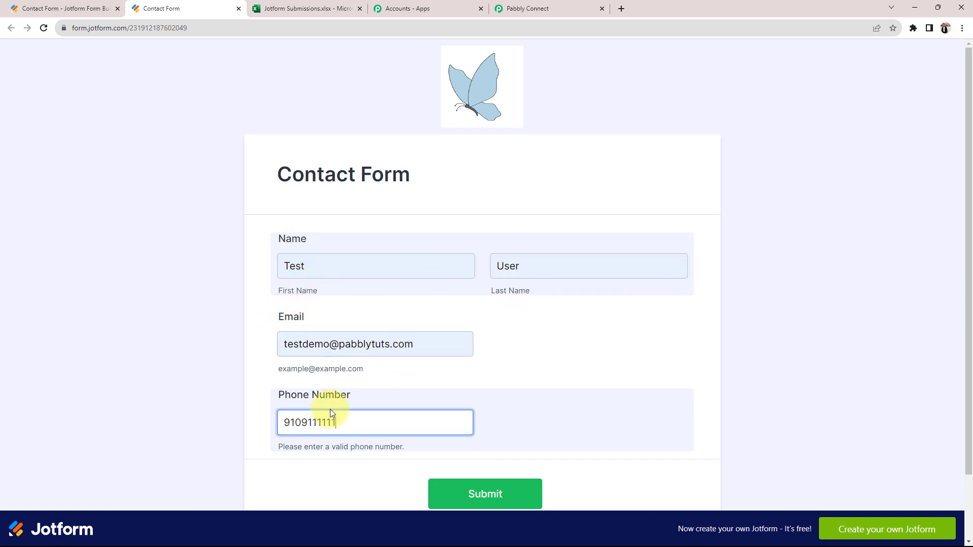
{"action": "left_click", "coordinate": [200, 380]}
{"action": "scroll", "coordinate": [199, 384], "scroll_direction": "down", "scroll_amount": 1}
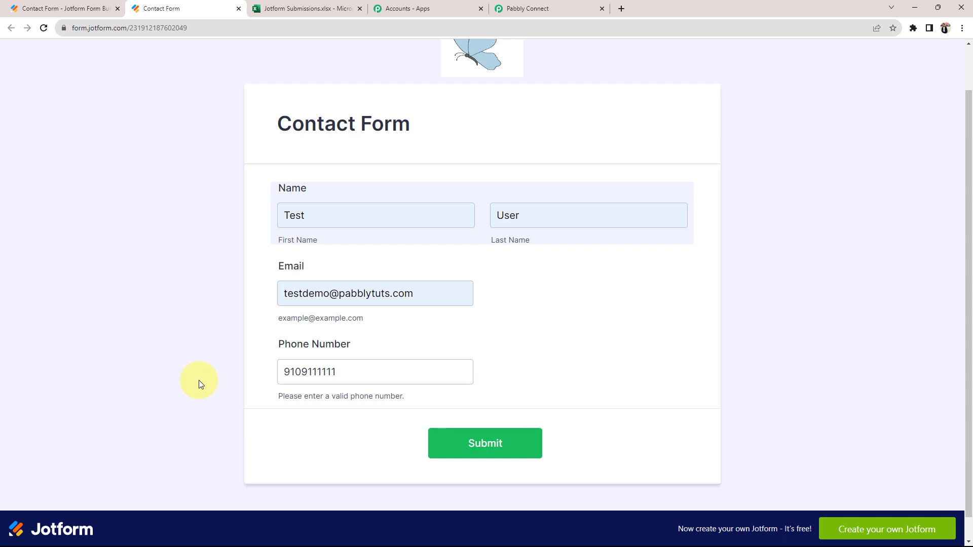
{"action": "left_click", "coordinate": [486, 437]}
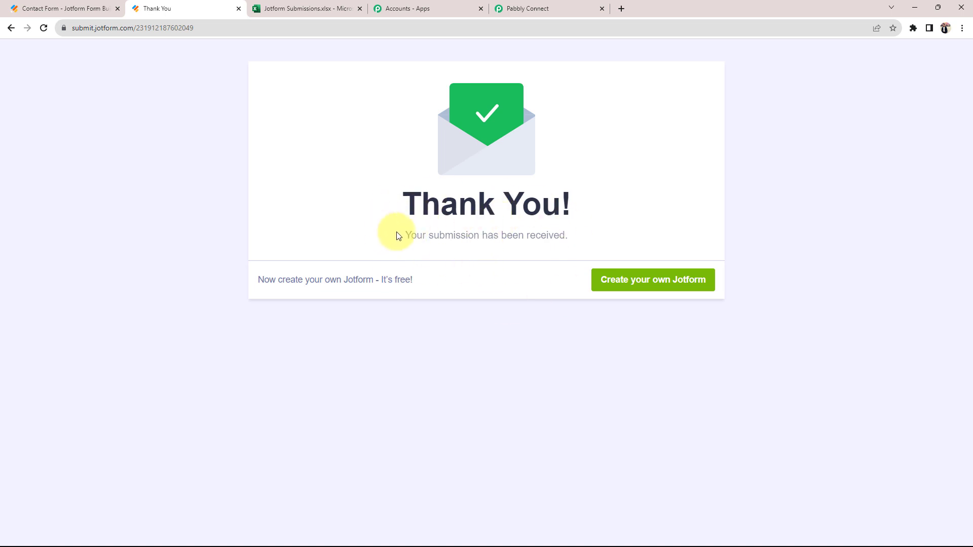
{"action": "left_click_drag", "start_coordinate": [397, 236], "coordinate": [584, 239]}
{"action": "left_click", "coordinate": [417, 304]}
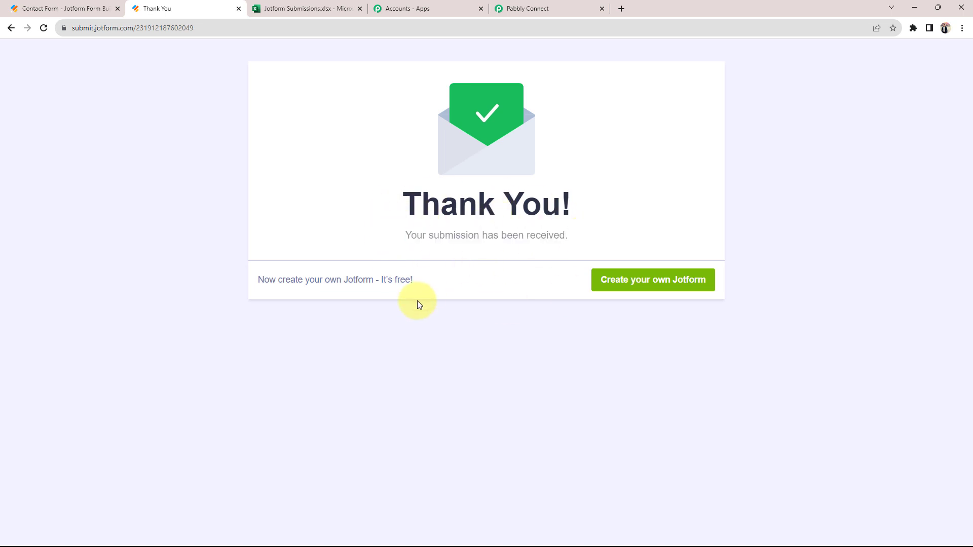
Scroll through the Jotform trigger's Response Received in the Pabbly Connect workflow.
{"action": "left_click", "coordinate": [535, 7]}
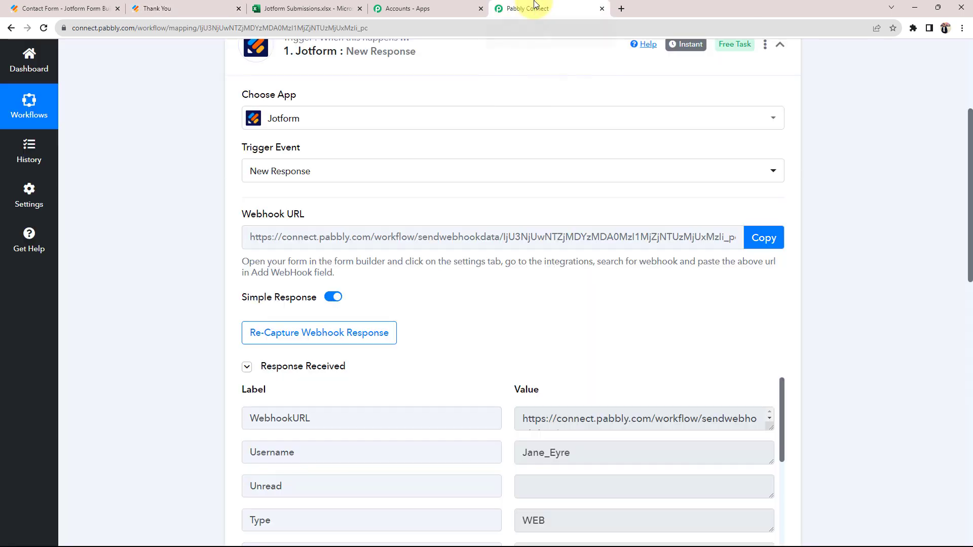
{"action": "scroll", "coordinate": [239, 274], "scroll_direction": "down", "scroll_amount": 2}
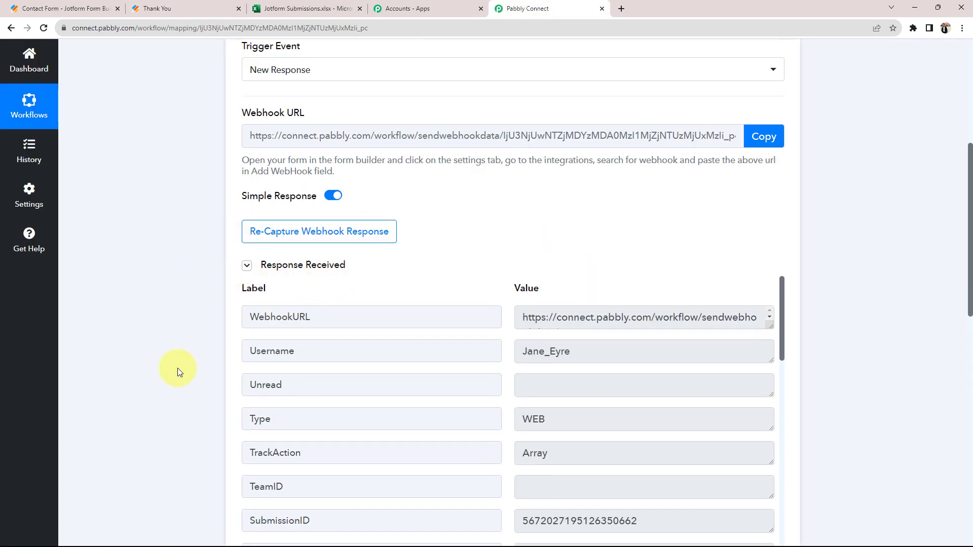
{"action": "scroll", "coordinate": [173, 369], "scroll_direction": "down", "scroll_amount": 1}
{"action": "scroll", "coordinate": [532, 388], "scroll_direction": "down", "scroll_amount": 2}
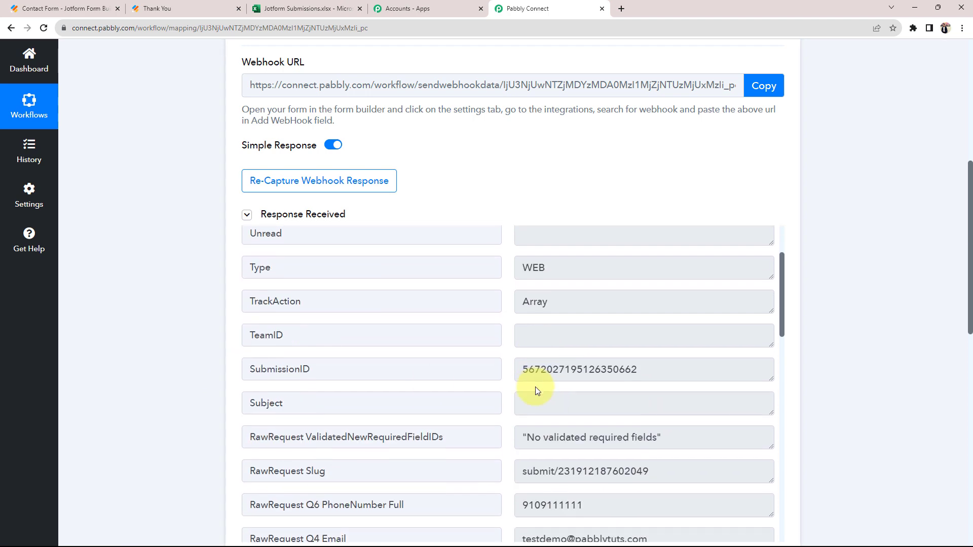
{"action": "scroll", "coordinate": [532, 388], "scroll_direction": "down", "scroll_amount": 4}
{"action": "scroll", "coordinate": [527, 388], "scroll_direction": "down", "scroll_amount": 3}
{"action": "scroll", "coordinate": [527, 387], "scroll_direction": "down", "scroll_amount": 1}
{"action": "scroll", "coordinate": [527, 387], "scroll_direction": "up", "scroll_amount": 3}
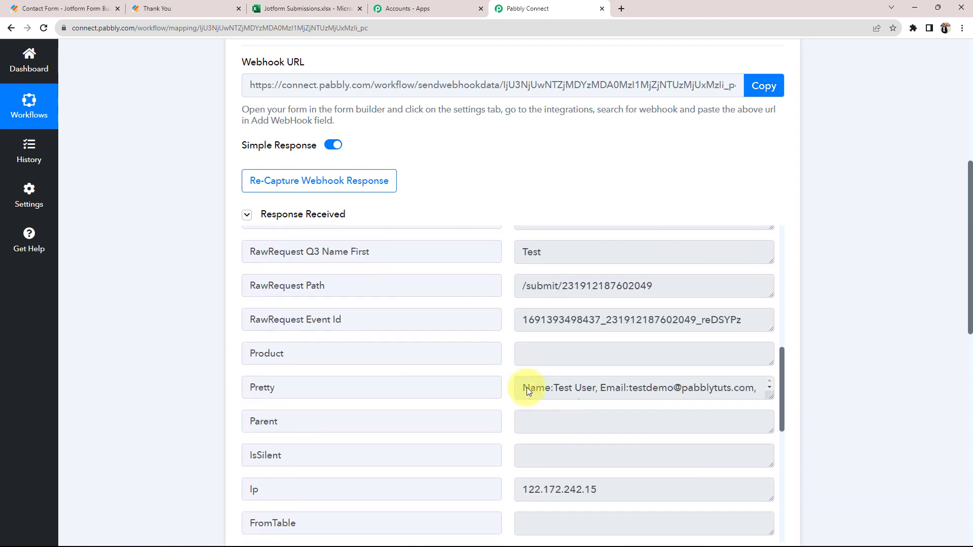
{"action": "scroll", "coordinate": [528, 388], "scroll_direction": "up", "scroll_amount": 2}
{"action": "scroll", "coordinate": [527, 387], "scroll_direction": "up", "scroll_amount": 2}
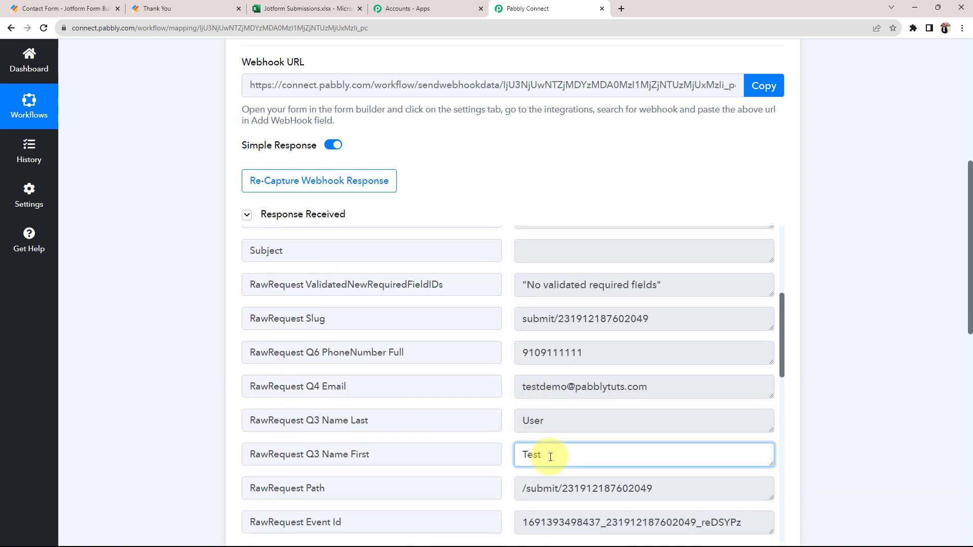
Verify the captured first name, last name, email, phone and Contact Form title, then collapse the trigger.
{"action": "double_click", "coordinate": [532, 454]}
{"action": "double_click", "coordinate": [533, 421]}
{"action": "double_click", "coordinate": [639, 387]}
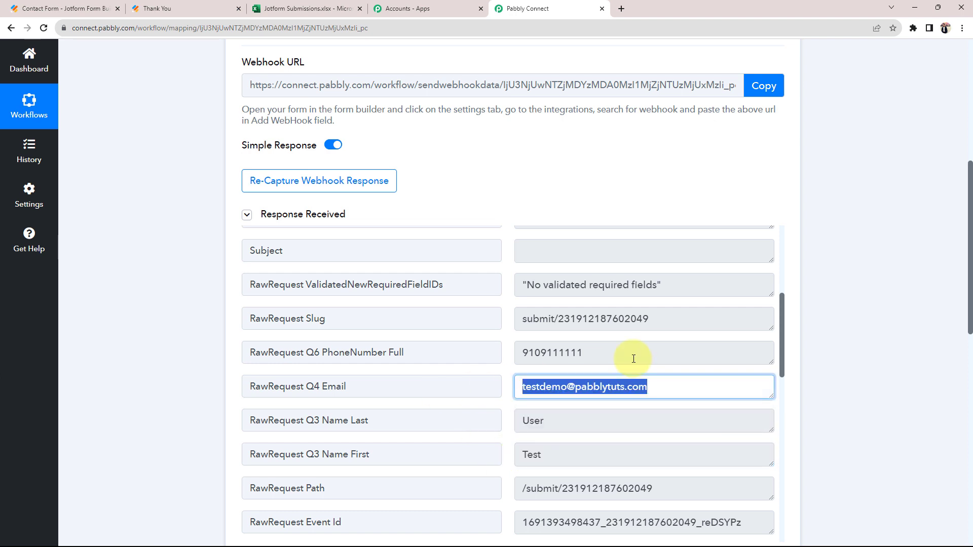
{"action": "double_click", "coordinate": [626, 354]}
{"action": "scroll", "coordinate": [468, 353], "scroll_direction": "down", "scroll_amount": 3}
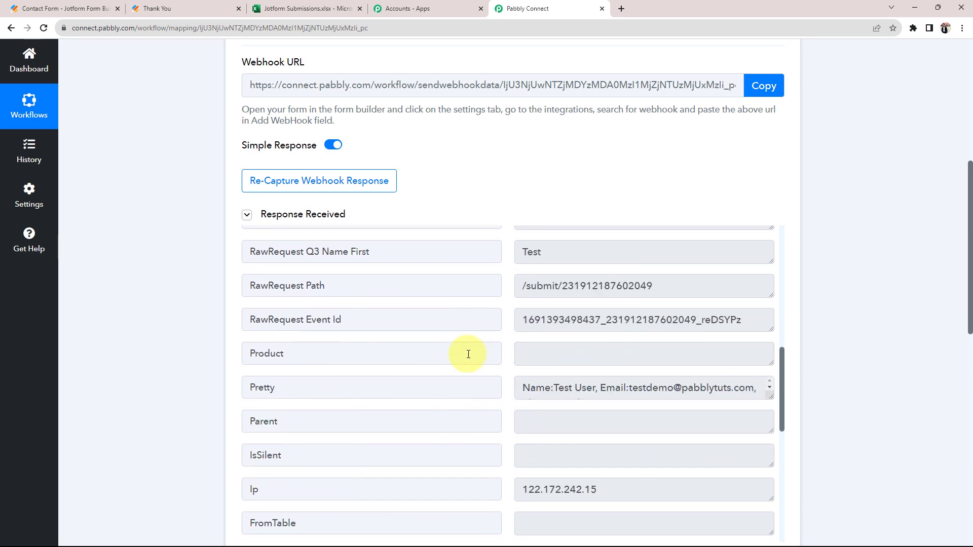
{"action": "scroll", "coordinate": [468, 353], "scroll_direction": "down", "scroll_amount": 3}
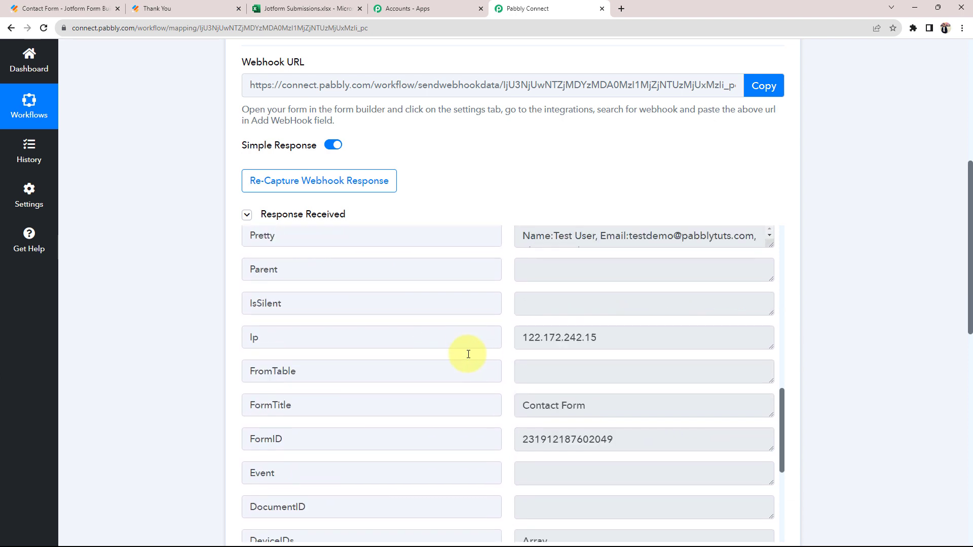
{"action": "double_click", "coordinate": [606, 411]}
{"action": "left_click", "coordinate": [157, 357]}
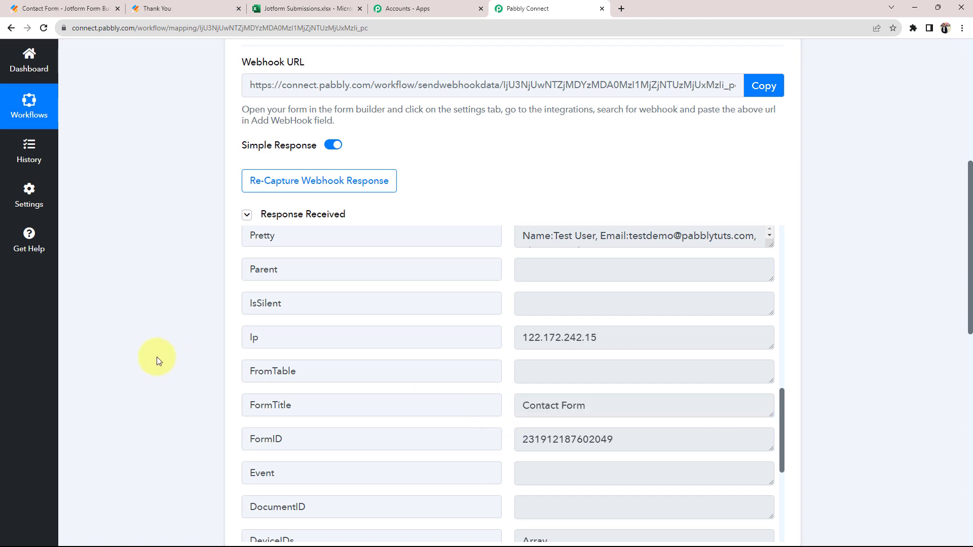
{"action": "scroll", "coordinate": [157, 357], "scroll_direction": "up", "scroll_amount": 3}
{"action": "scroll", "coordinate": [156, 357], "scroll_direction": "up", "scroll_amount": 4}
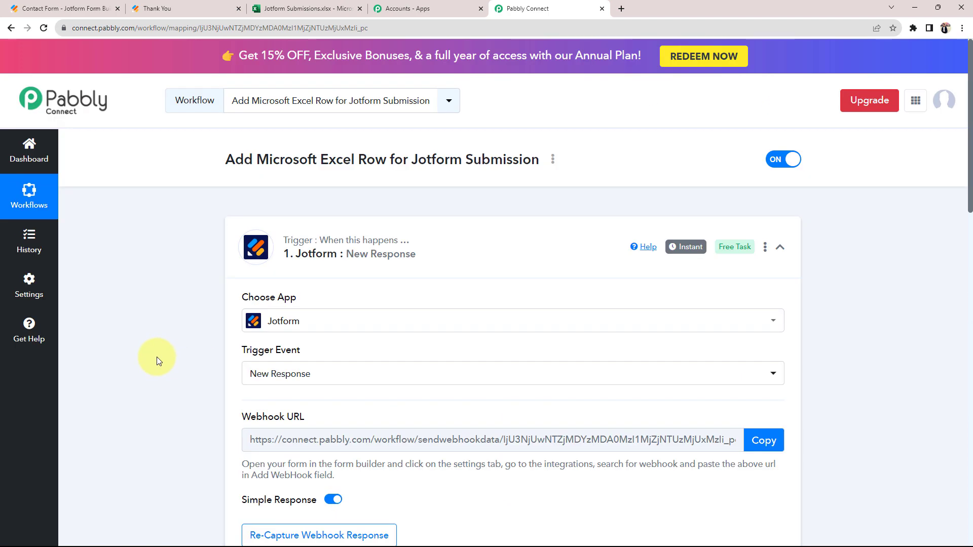
{"action": "left_click", "coordinate": [539, 255]}
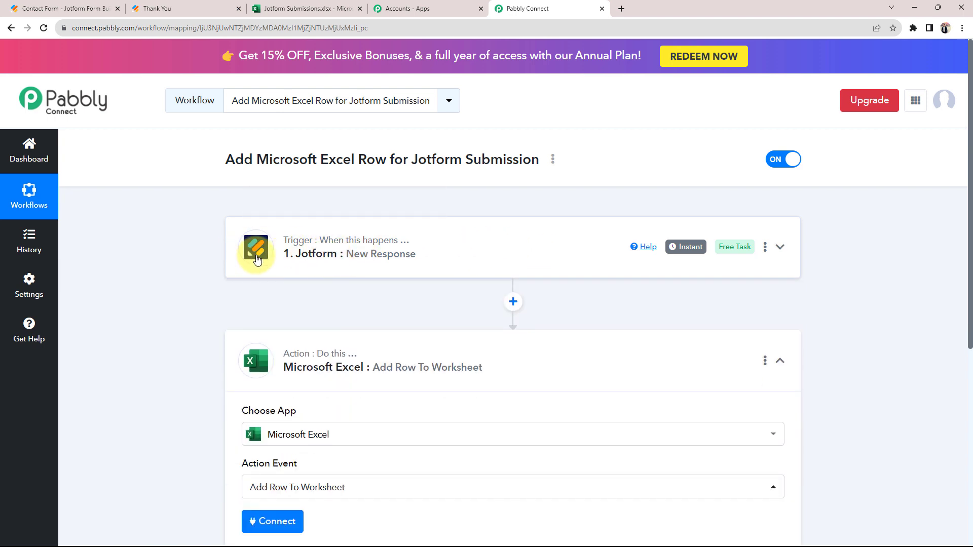
Scroll down to the Microsoft Excel Add Row To Worksheet action and begin connecting an Excel account.
{"action": "scroll", "coordinate": [168, 376], "scroll_direction": "down", "scroll_amount": 2}
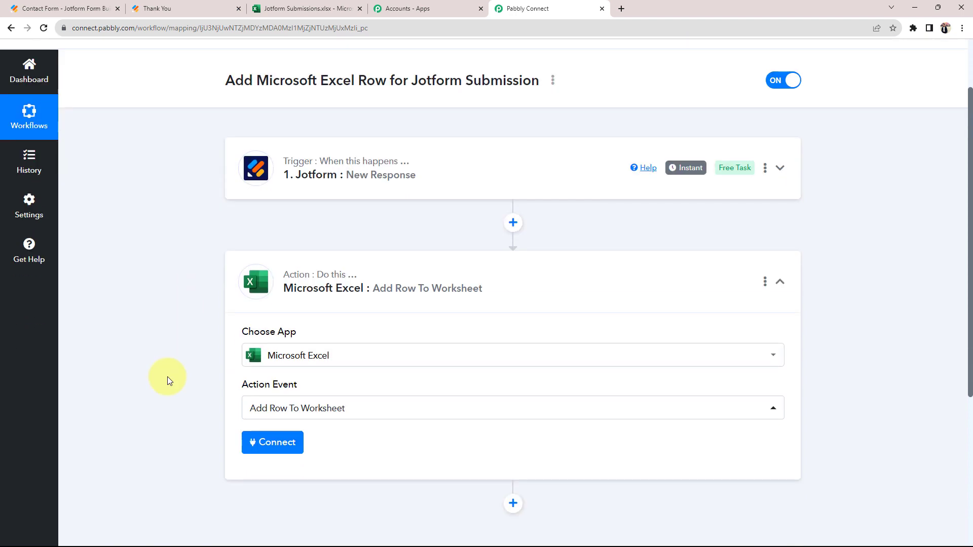
{"action": "scroll", "coordinate": [167, 376], "scroll_direction": "down", "scroll_amount": 2}
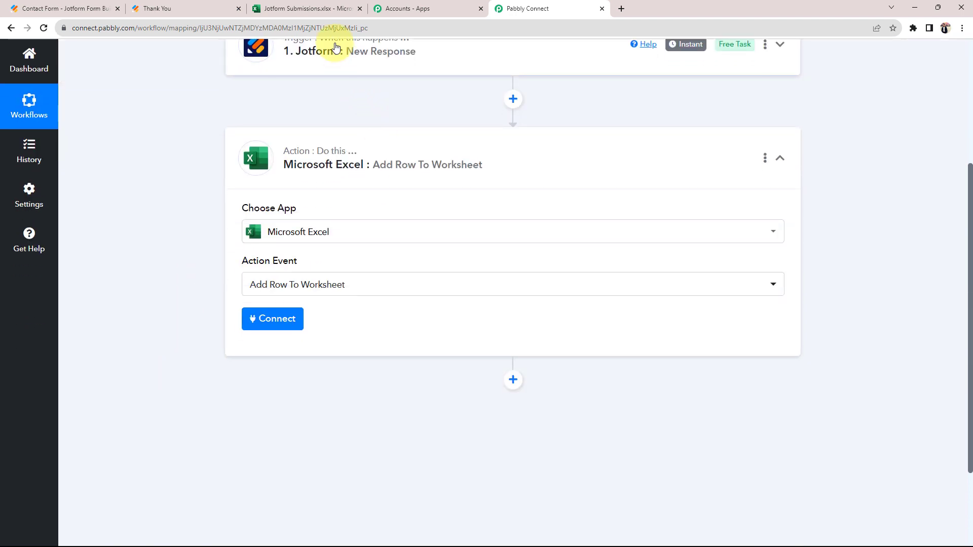
{"action": "mouse_move", "coordinate": [314, 106]}
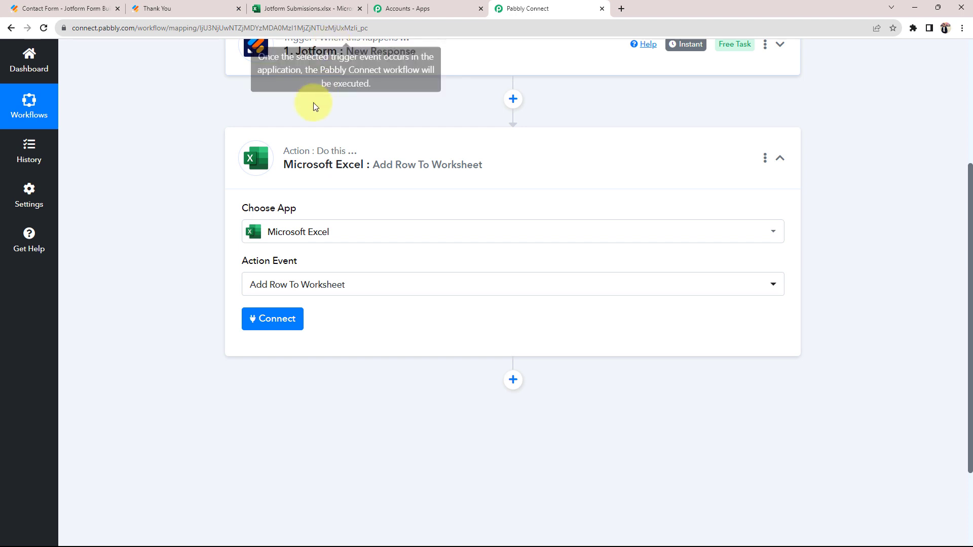
{"action": "left_click", "coordinate": [258, 321]}
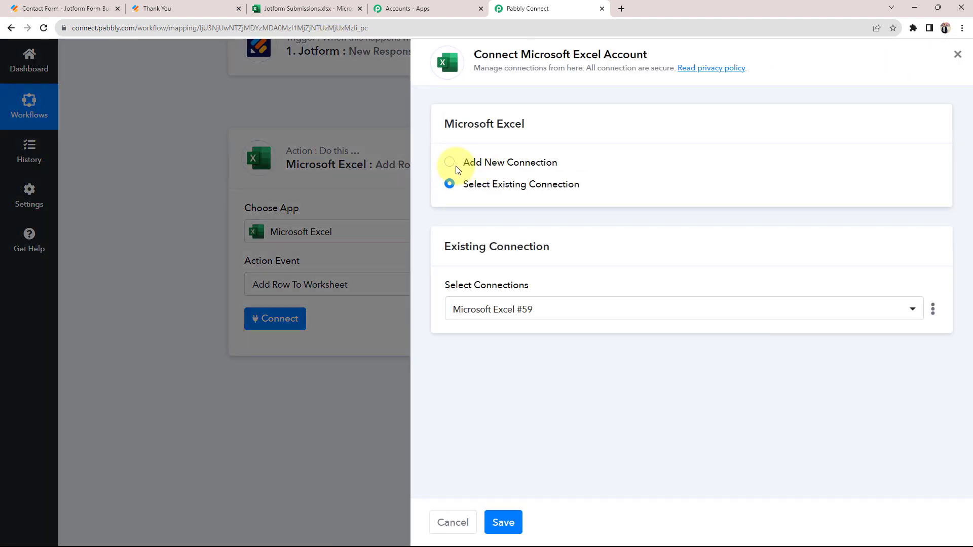
Add and authorize a new Microsoft Excel connection (#60) through the Microsoft consent screen.
{"action": "left_click", "coordinate": [451, 164]}
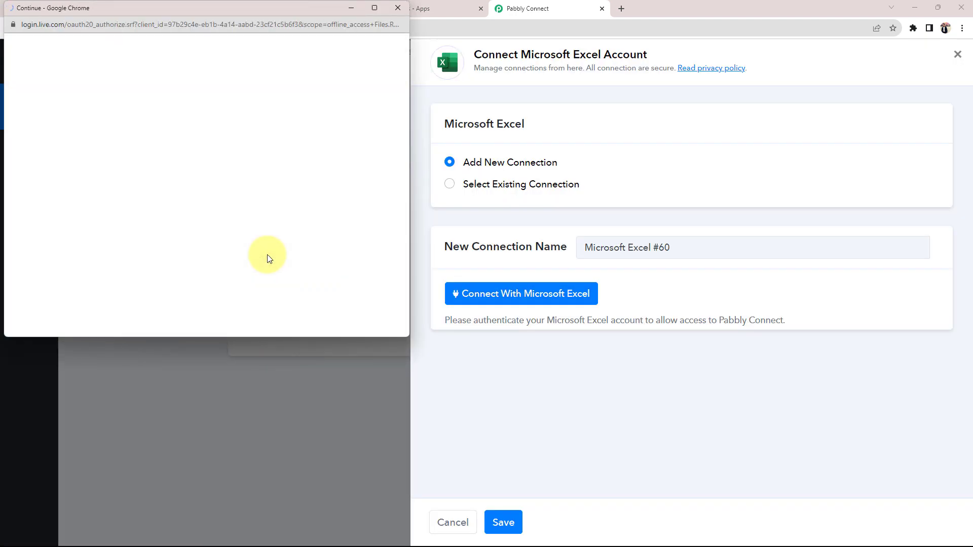
{"action": "left_click", "coordinate": [266, 255]}
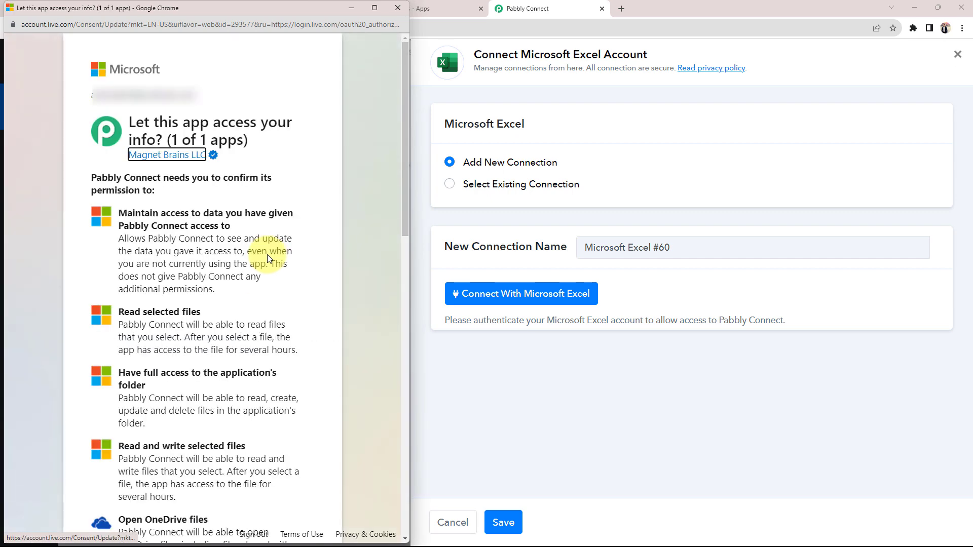
{"action": "scroll", "coordinate": [268, 258], "scroll_direction": "down", "scroll_amount": 9}
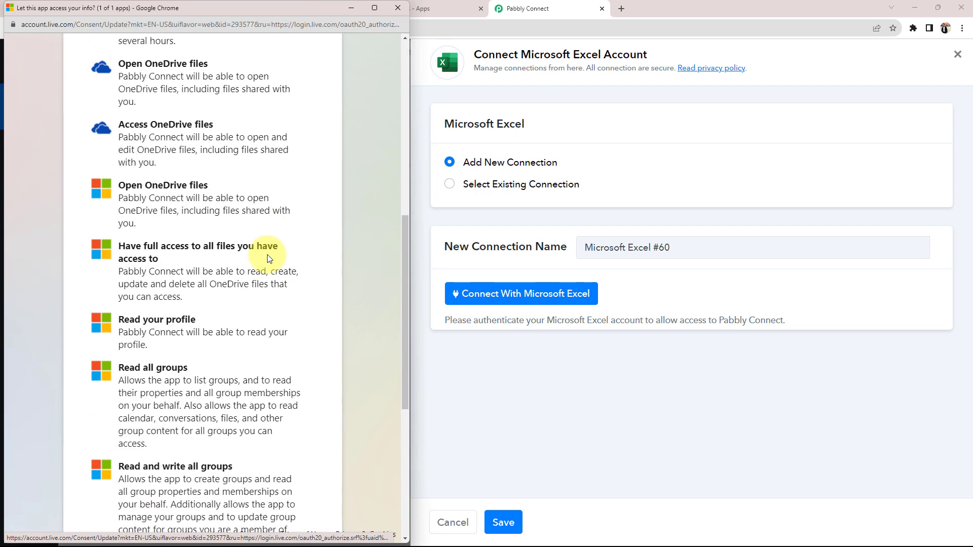
{"action": "scroll", "coordinate": [263, 251], "scroll_direction": "down", "scroll_amount": 7}
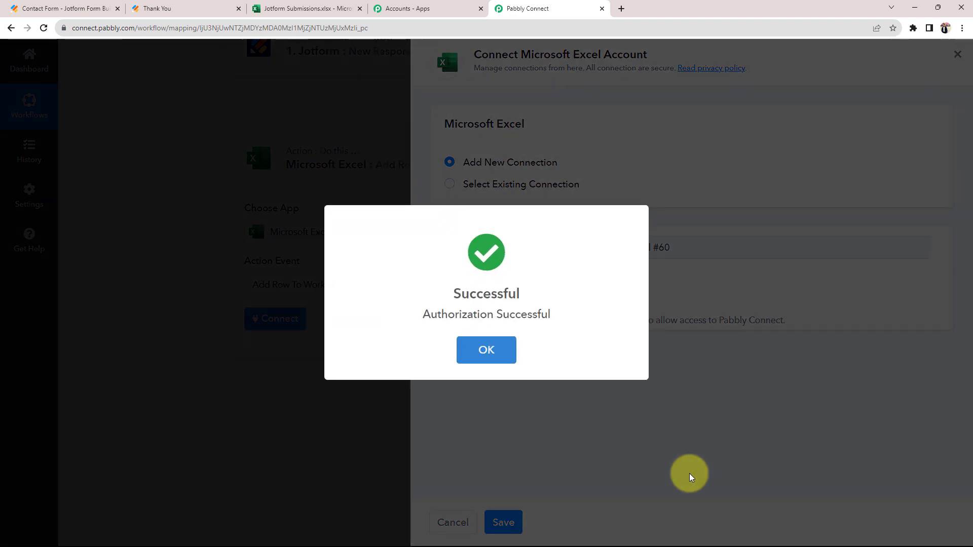
{"action": "key", "text": "Return"}
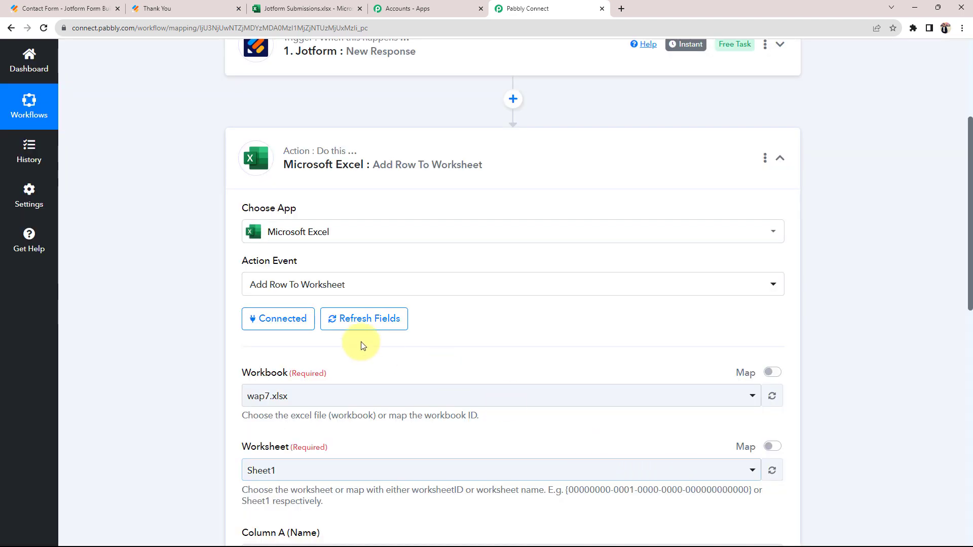
Confirm the spreadsheet's name, then select Jotform Submissions.xlsx as the workbook, keeping Sheet1.
{"action": "scroll", "coordinate": [171, 328], "scroll_direction": "down", "scroll_amount": 2}
{"action": "scroll", "coordinate": [171, 328], "scroll_direction": "down", "scroll_amount": 3}
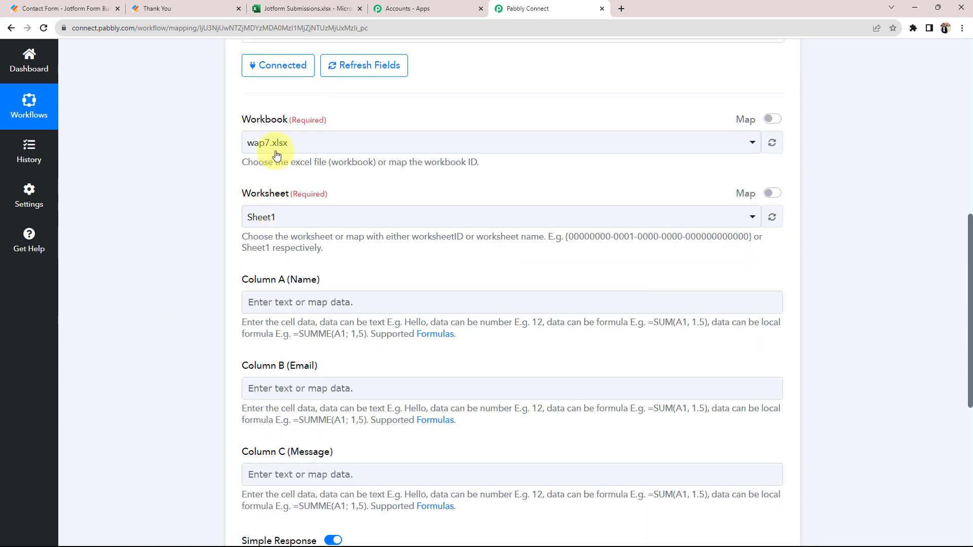
{"action": "left_click_drag", "start_coordinate": [243, 120], "coordinate": [270, 122]}
{"action": "left_click", "coordinate": [146, 135]}
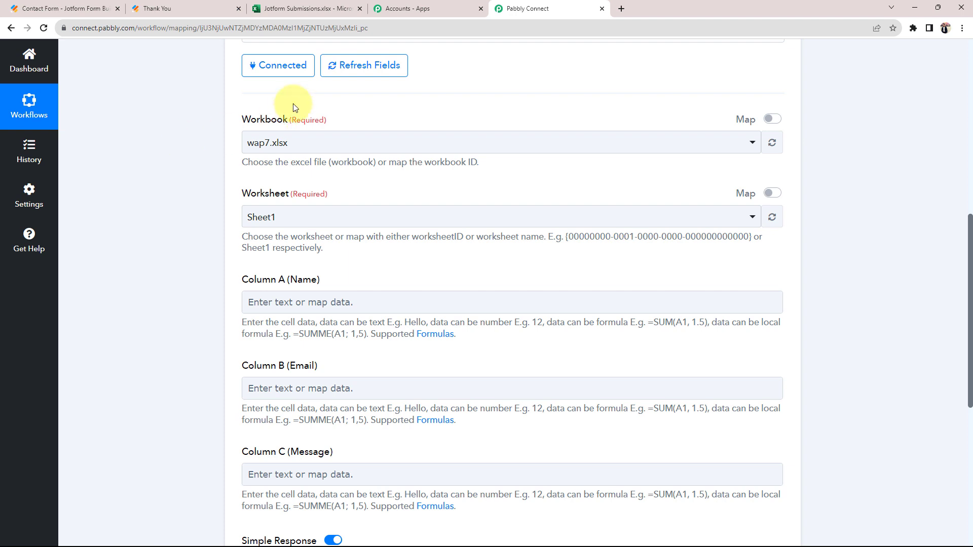
{"action": "left_click", "coordinate": [307, 9]}
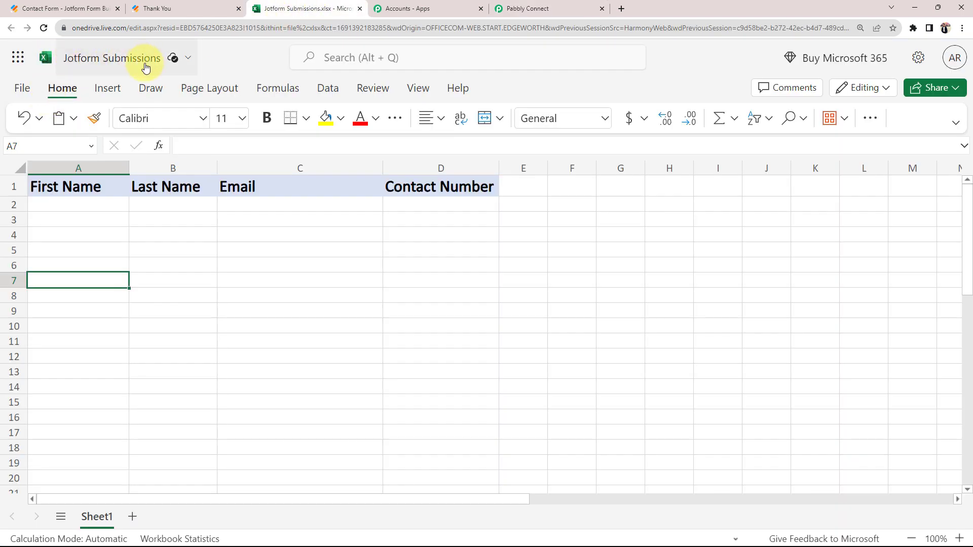
{"action": "left_click", "coordinate": [308, 340]}
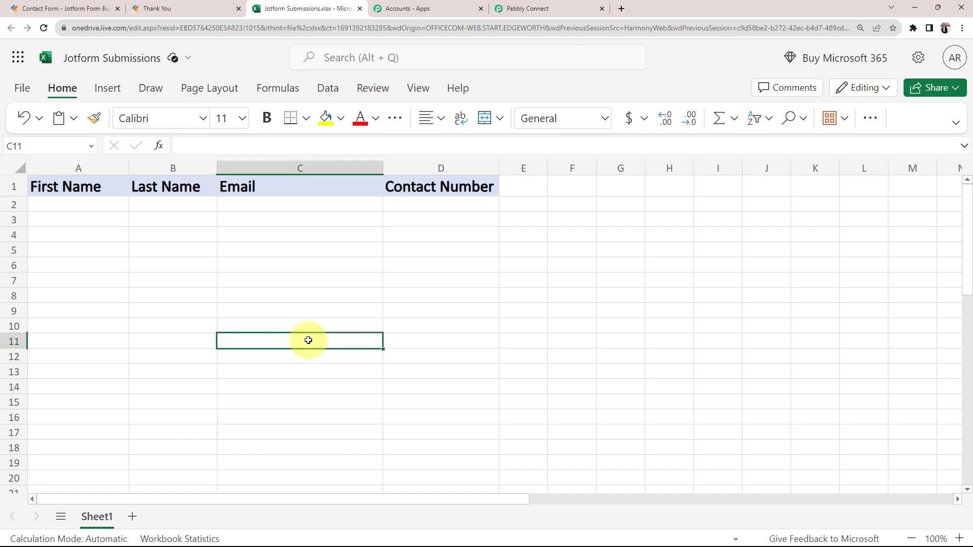
{"action": "left_click", "coordinate": [527, 8]}
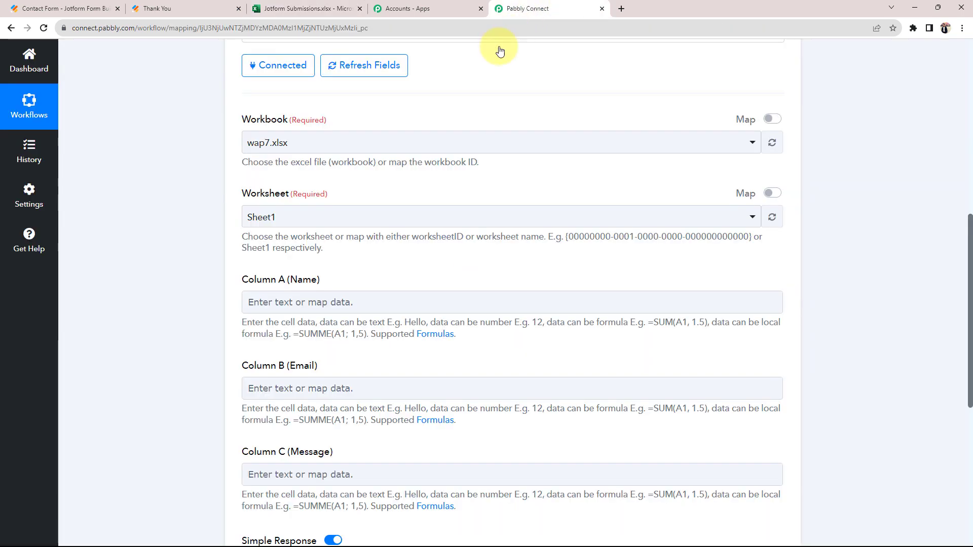
{"action": "left_click", "coordinate": [256, 144]}
{"action": "left_click", "coordinate": [257, 247]}
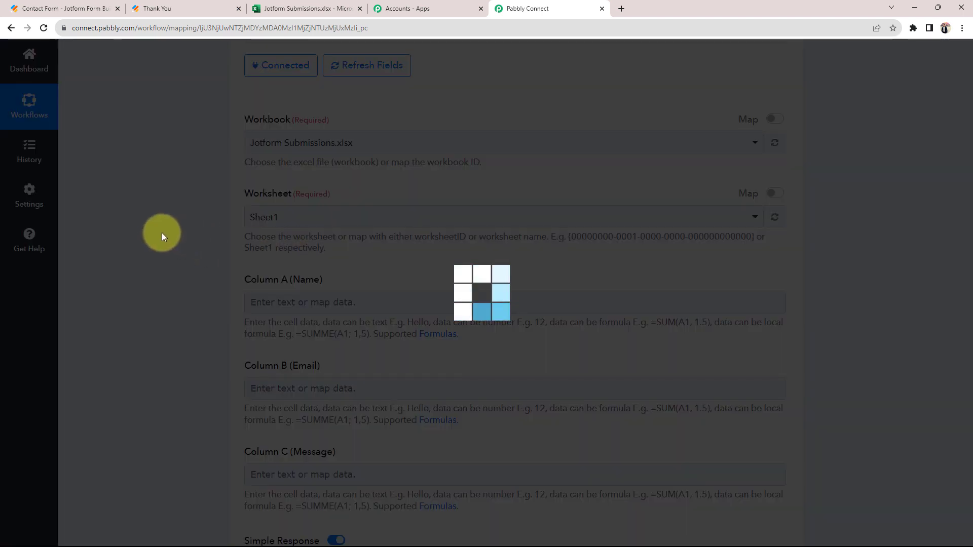
Recheck the spreadsheet's columns, then return to the workflow as the Column A–D fields load.
{"action": "left_click", "coordinate": [314, 9]}
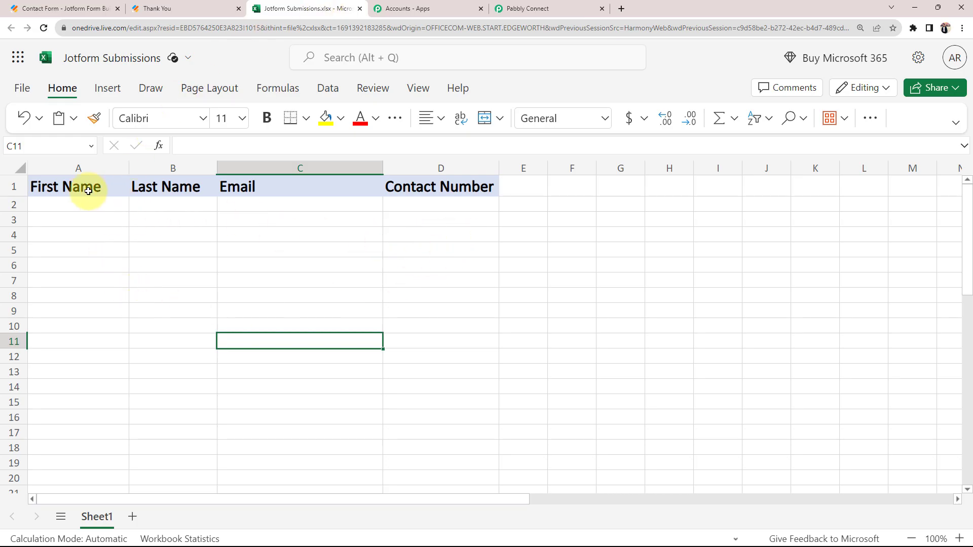
{"action": "left_click", "coordinate": [530, 8]}
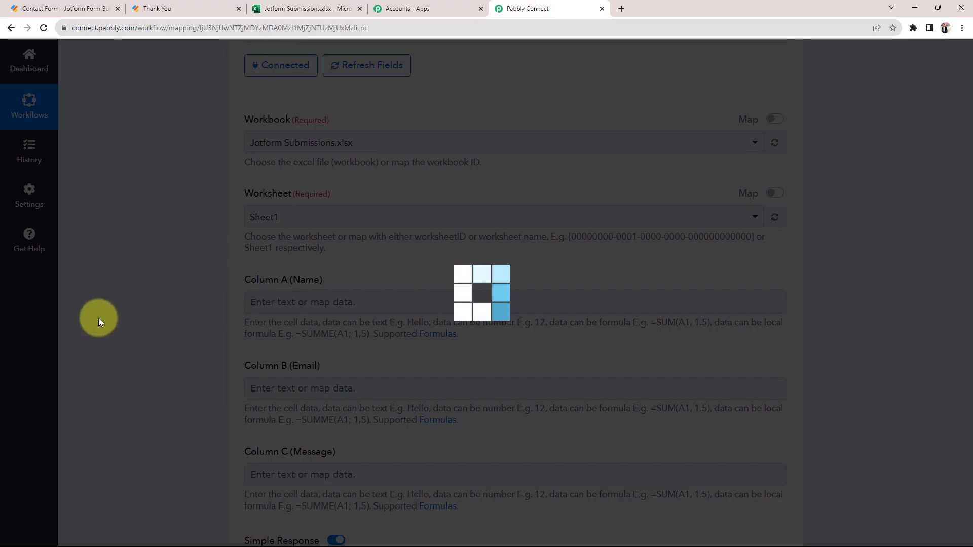
{"action": "scroll", "coordinate": [98, 318], "scroll_direction": "down", "scroll_amount": 2}
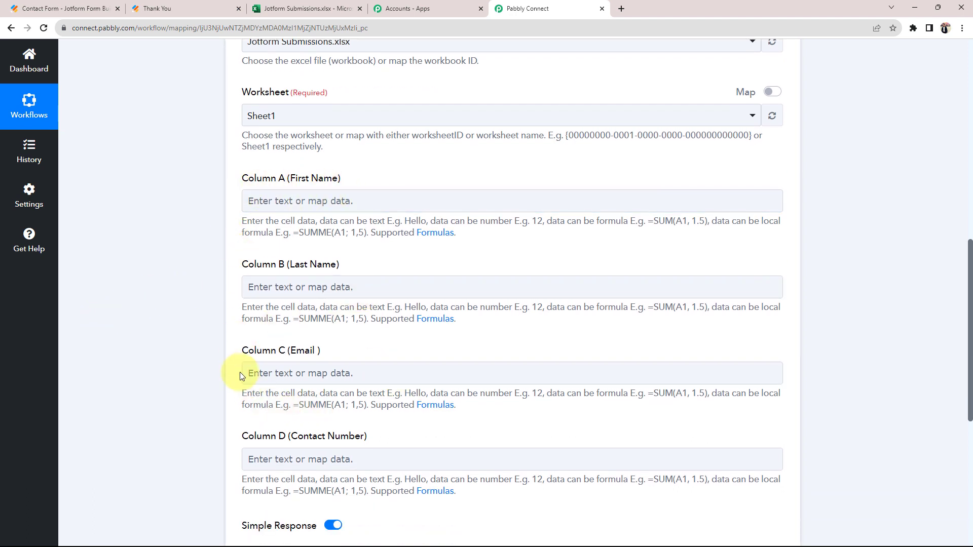
{"action": "scroll", "coordinate": [239, 372], "scroll_direction": "up", "scroll_amount": 2}
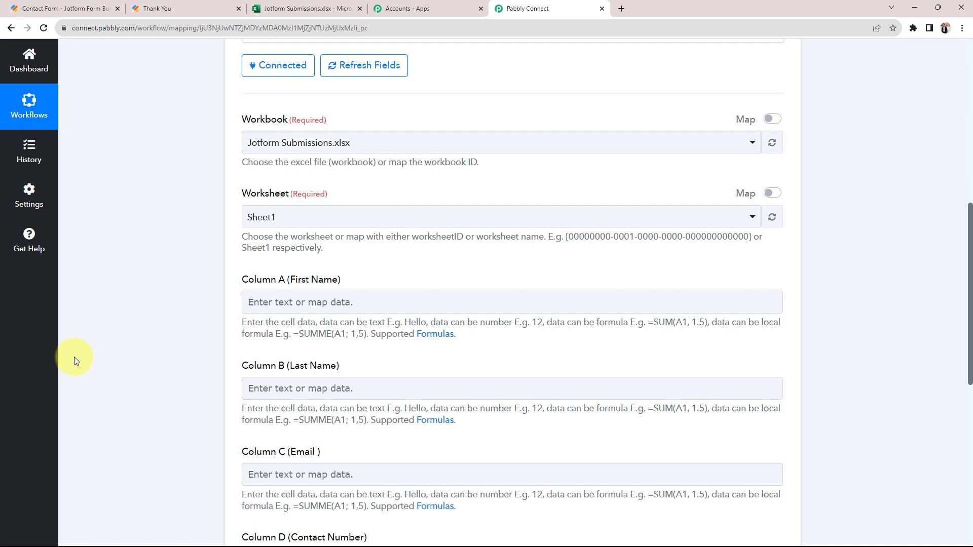
{"action": "scroll", "coordinate": [74, 357], "scroll_direction": "down", "scroll_amount": 1}
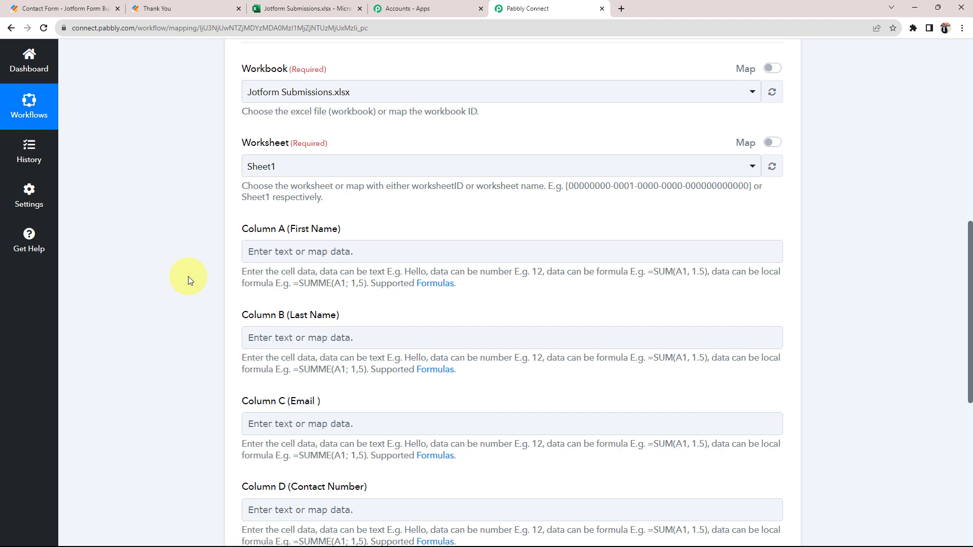
{"action": "scroll", "coordinate": [187, 275], "scroll_direction": "up", "scroll_amount": 3}
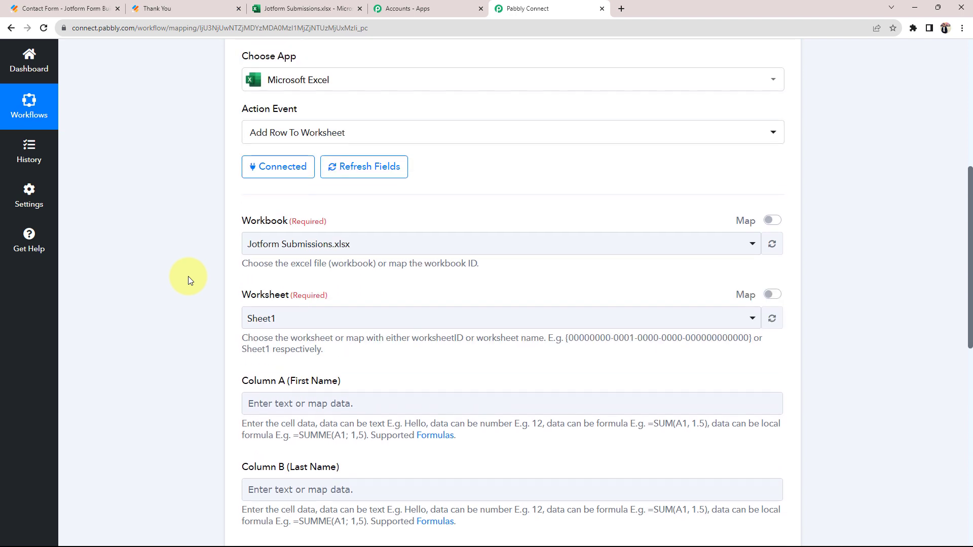
{"action": "scroll", "coordinate": [187, 276], "scroll_direction": "up", "scroll_amount": 5}
{"action": "scroll", "coordinate": [187, 275], "scroll_direction": "up", "scroll_amount": 2}
Expand the Jotform trigger's captured response to review the submitted values.
{"action": "left_click", "coordinate": [318, 275]}
{"action": "scroll", "coordinate": [169, 283], "scroll_direction": "down", "scroll_amount": 8}
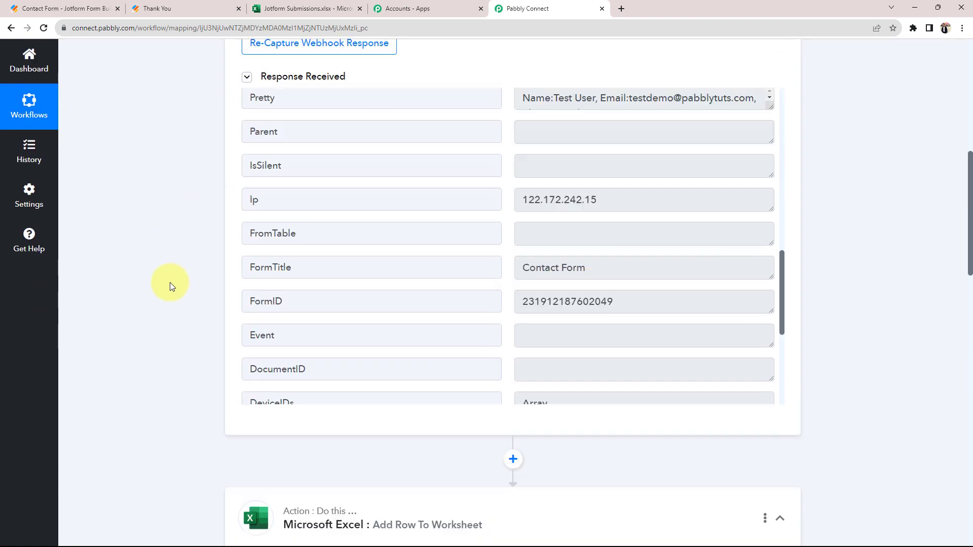
{"action": "scroll", "coordinate": [170, 283], "scroll_direction": "down", "scroll_amount": 1}
{"action": "scroll", "coordinate": [564, 285], "scroll_direction": "up", "scroll_amount": 5}
{"action": "scroll", "coordinate": [564, 284], "scroll_direction": "up", "scroll_amount": 2}
{"action": "left_click_drag", "start_coordinate": [649, 182], "coordinate": [480, 182]}
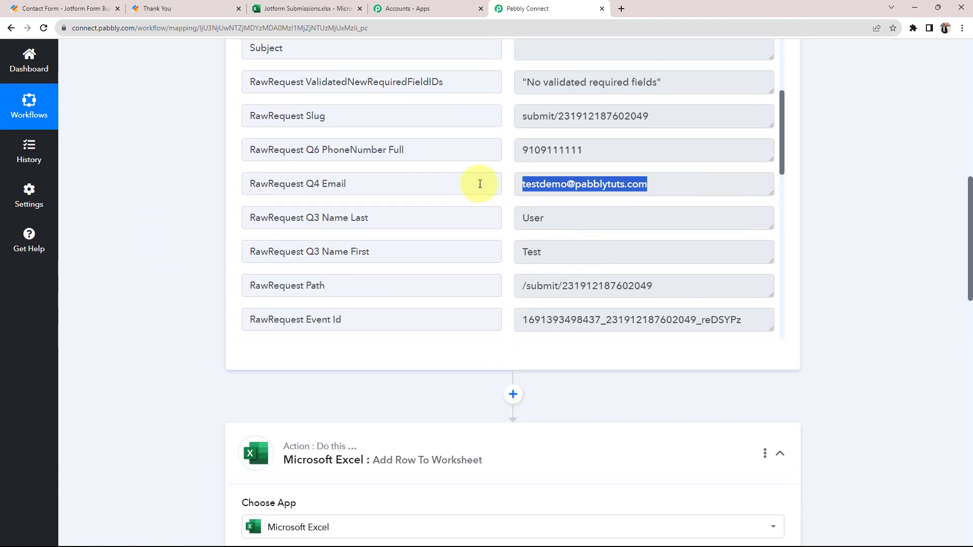
{"action": "left_click_drag", "start_coordinate": [578, 152], "coordinate": [106, 247]}
{"action": "scroll", "coordinate": [107, 251], "scroll_direction": "down", "scroll_amount": 9}
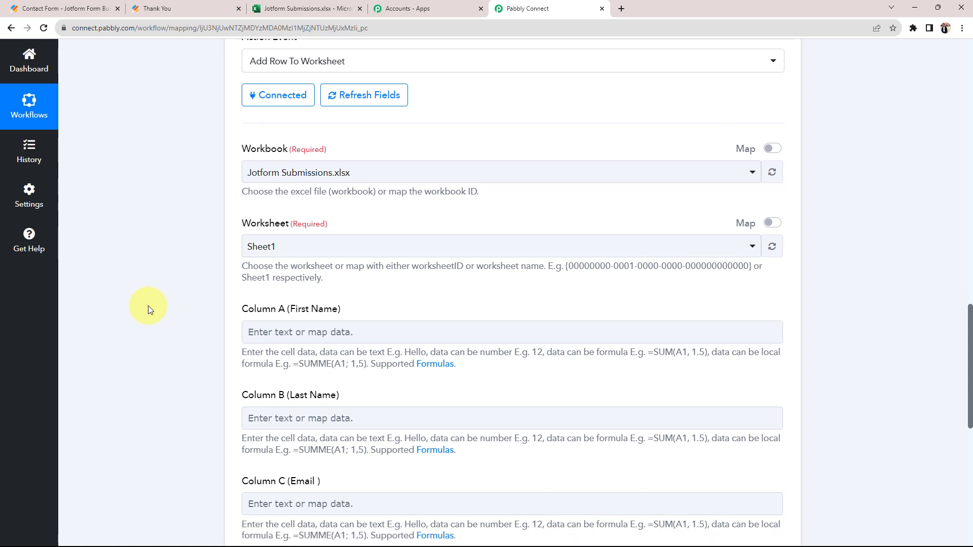
{"action": "scroll", "coordinate": [150, 309], "scroll_direction": "down", "scroll_amount": 2}
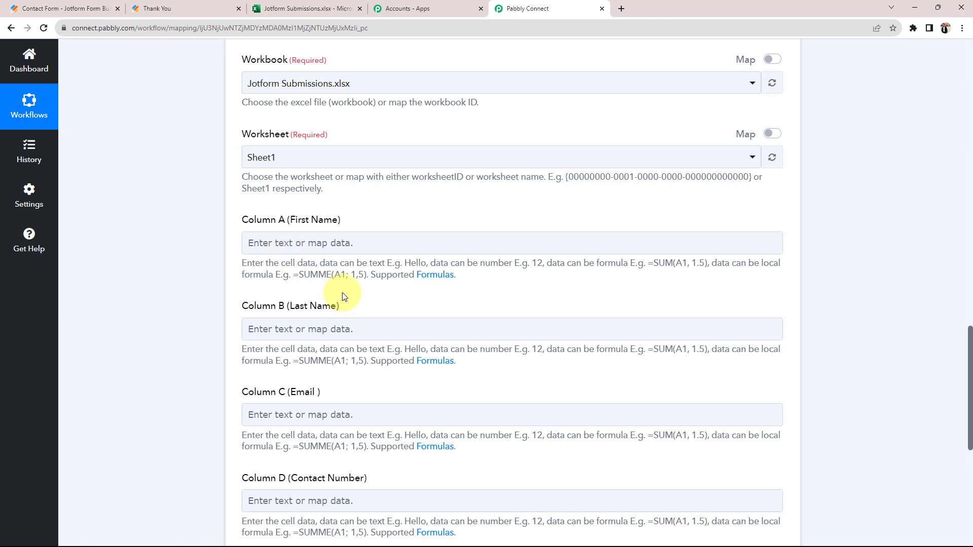
Map Jotform's Q3 Name First into Column A and Q3 Name Last into Column B.
{"action": "left_click", "coordinate": [323, 244]}
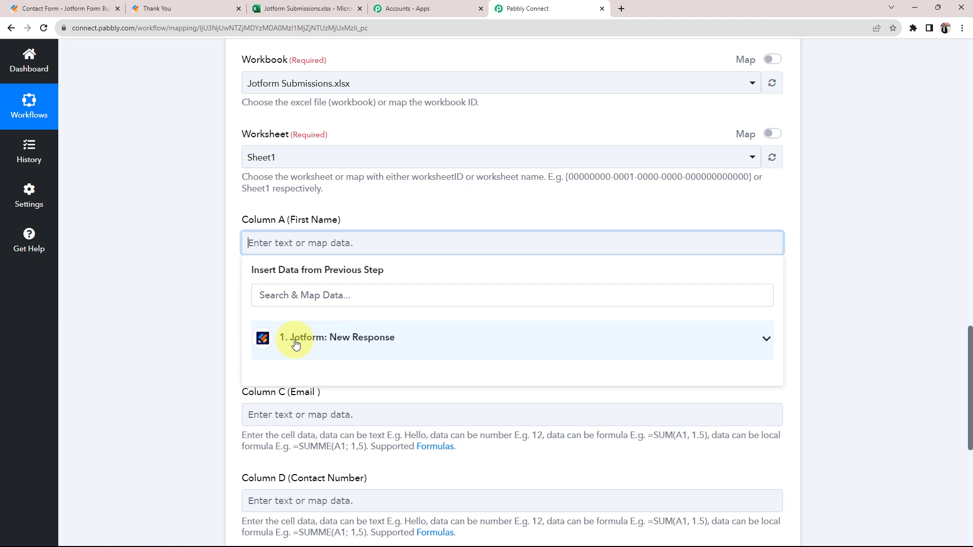
{"action": "left_click", "coordinate": [763, 339]}
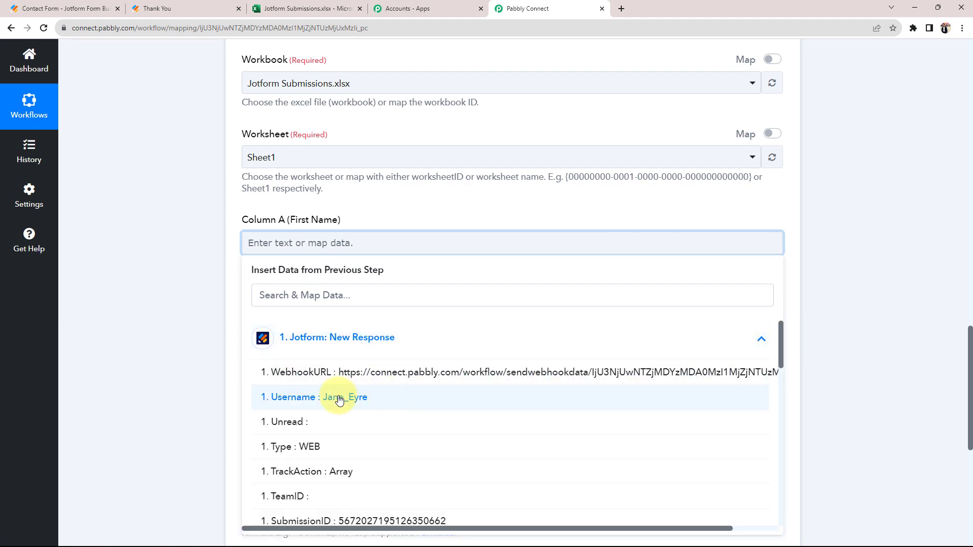
{"action": "scroll", "coordinate": [230, 406], "scroll_direction": "down", "scroll_amount": 2}
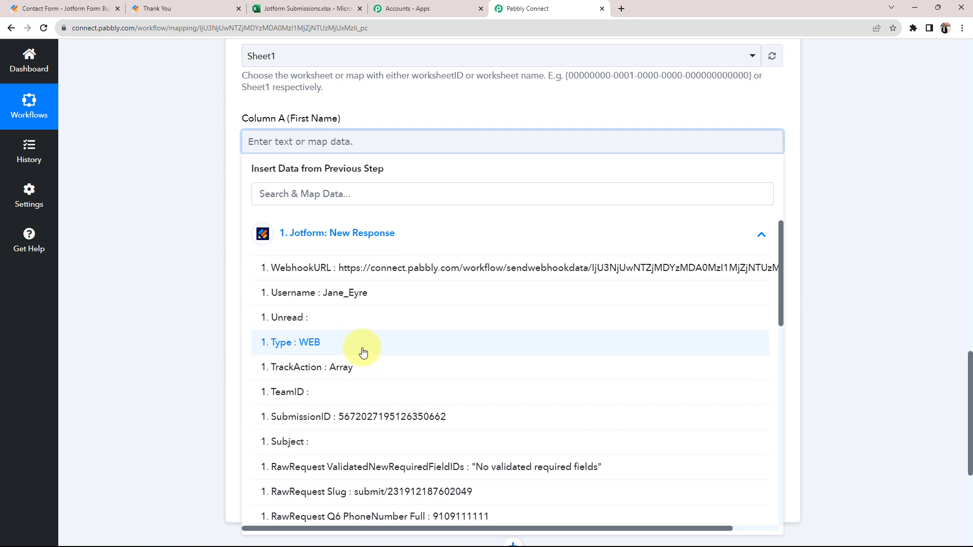
{"action": "scroll", "coordinate": [363, 353], "scroll_direction": "down", "scroll_amount": 4}
{"action": "scroll", "coordinate": [348, 348], "scroll_direction": "down", "scroll_amount": 1}
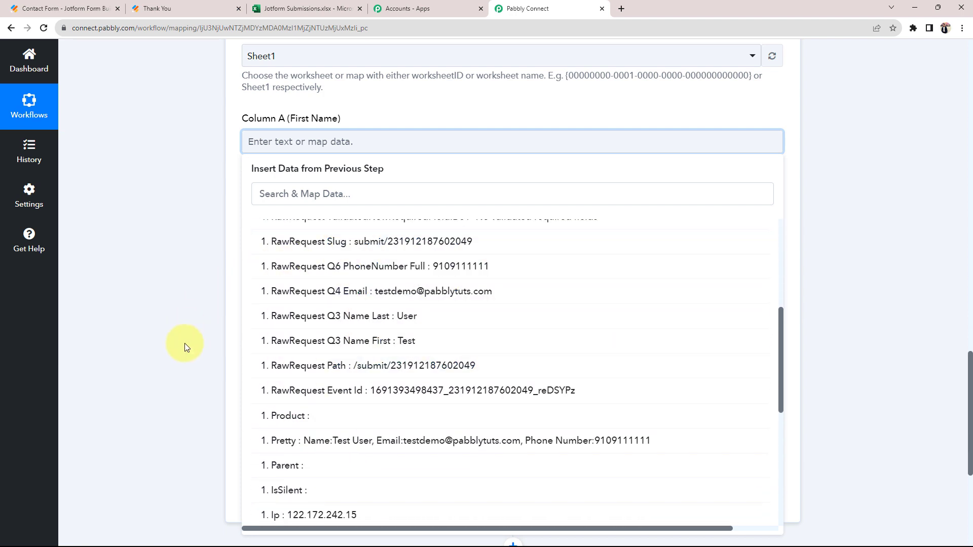
{"action": "left_click", "coordinate": [370, 347]}
{"action": "left_click", "coordinate": [150, 239]}
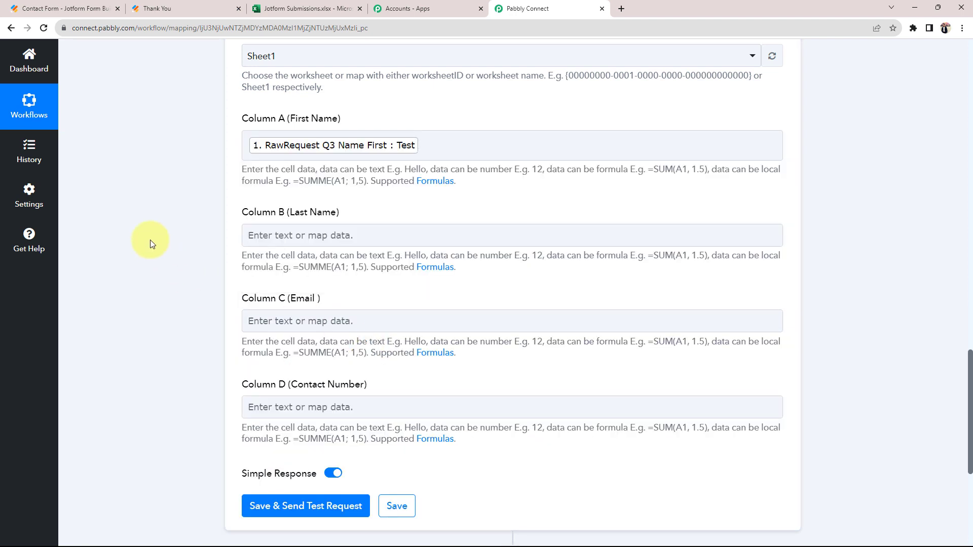
{"action": "scroll", "coordinate": [219, 276], "scroll_direction": "down", "scroll_amount": 2}
{"action": "left_click", "coordinate": [308, 134]}
{"action": "left_click", "coordinate": [267, 223]}
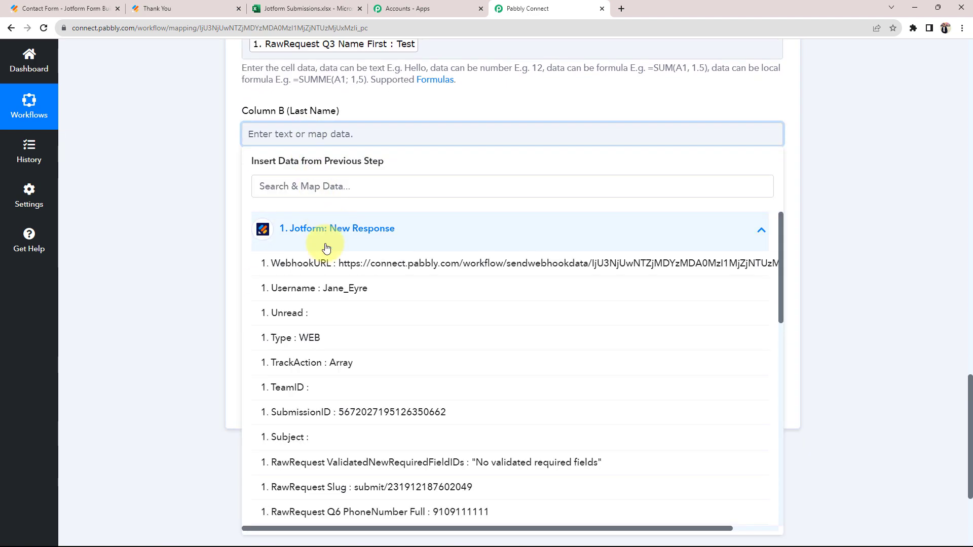
{"action": "scroll", "coordinate": [267, 369], "scroll_direction": "down", "scroll_amount": 5}
{"action": "left_click", "coordinate": [341, 360]}
{"action": "left_click", "coordinate": [144, 296]}
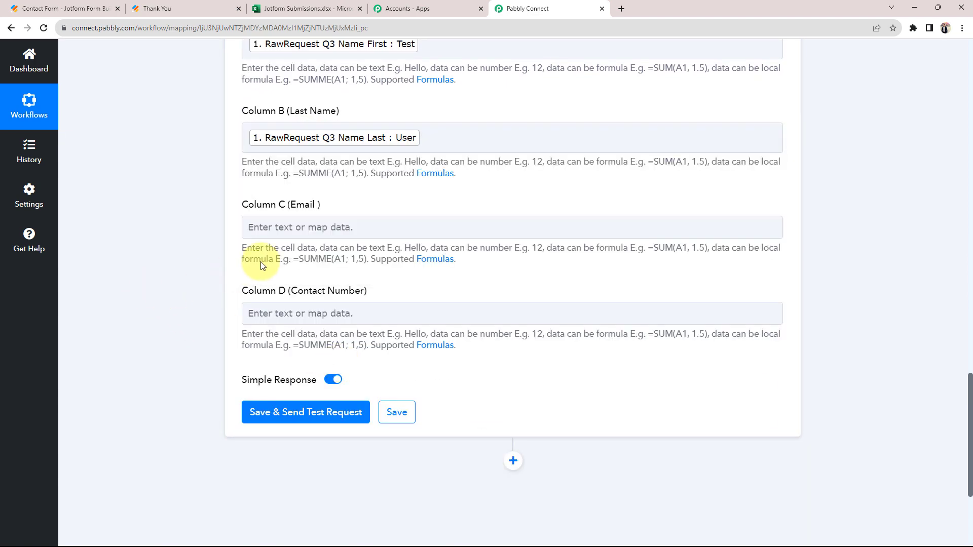
Map Q4 Email into Column C and Q6 PhoneNumber Full into Column D.
{"action": "left_click", "coordinate": [268, 227]}
{"action": "left_click", "coordinate": [286, 329]}
{"action": "scroll", "coordinate": [191, 396], "scroll_direction": "down", "scroll_amount": 2}
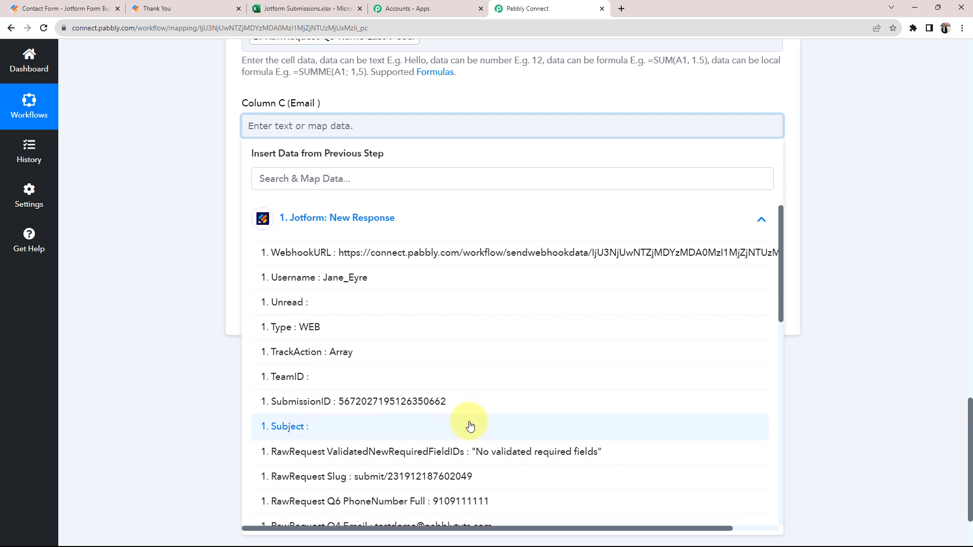
{"action": "scroll", "coordinate": [467, 426], "scroll_direction": "down", "scroll_amount": 2}
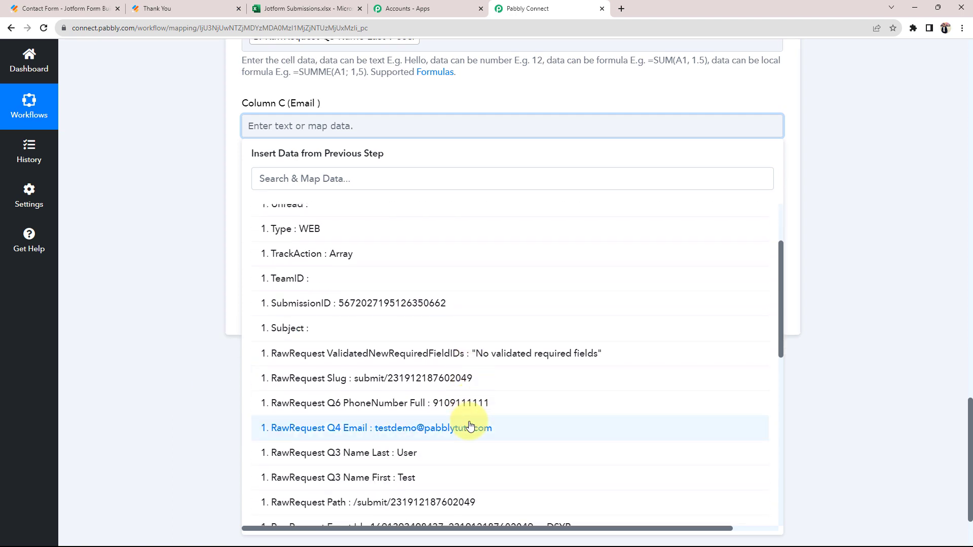
{"action": "left_click", "coordinate": [399, 428]}
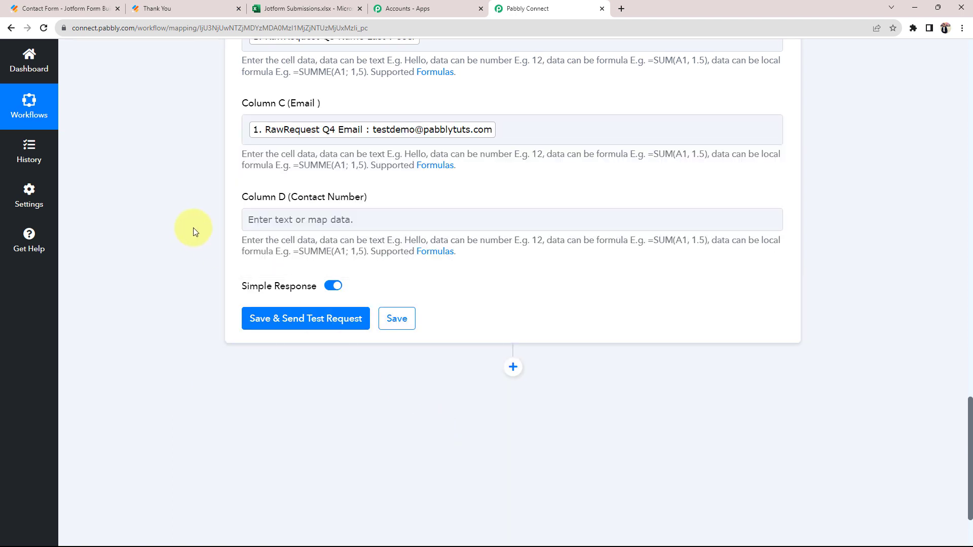
{"action": "left_click", "coordinate": [322, 219]}
{"action": "left_click", "coordinate": [337, 315]}
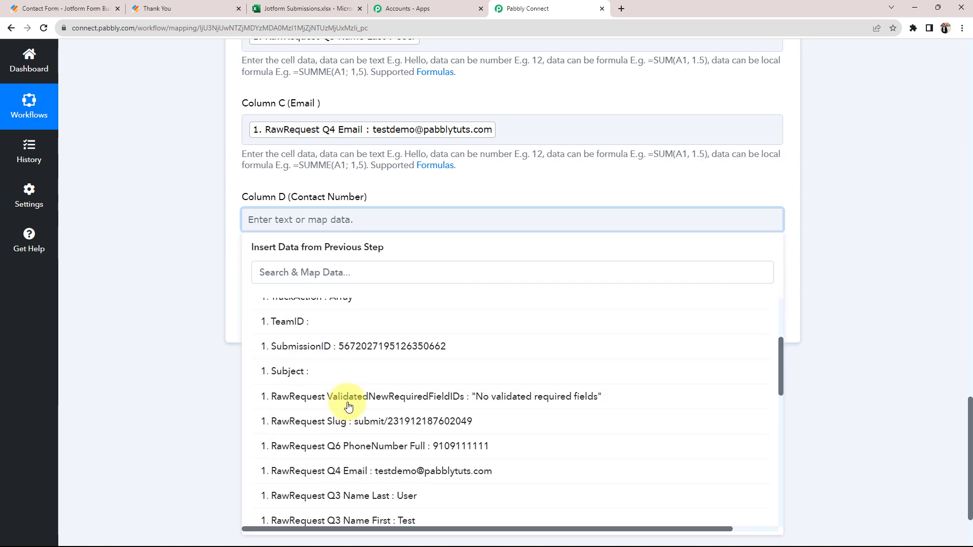
{"action": "left_click", "coordinate": [383, 442]}
{"action": "scroll", "coordinate": [178, 309], "scroll_direction": "up", "scroll_amount": 2}
{"action": "scroll", "coordinate": [178, 308], "scroll_direction": "up", "scroll_amount": 2}
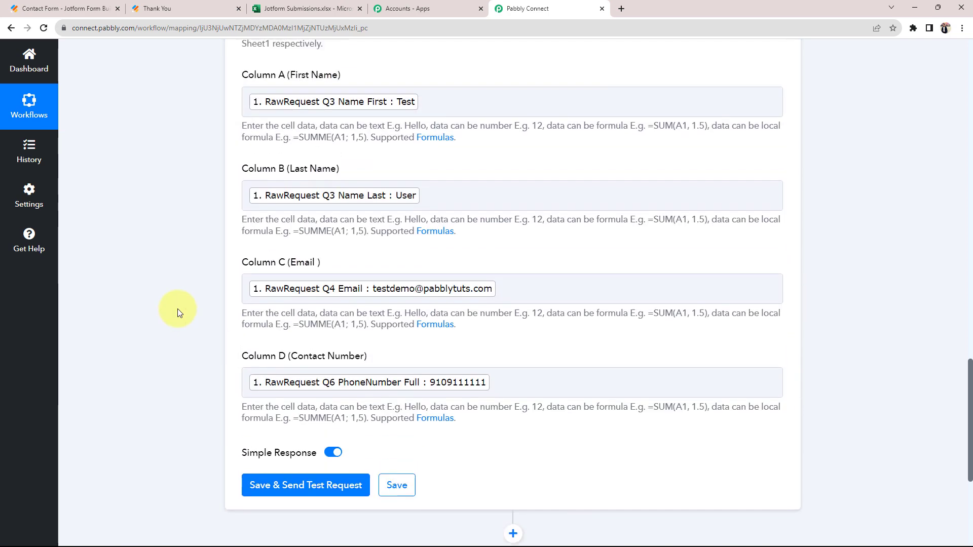
{"action": "scroll", "coordinate": [178, 309], "scroll_direction": "up", "scroll_amount": 1}
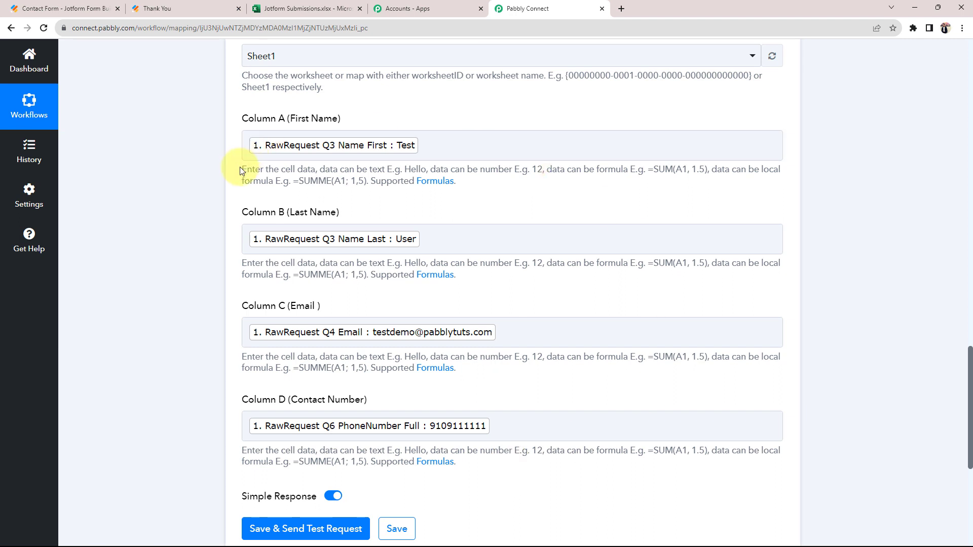
Review the Contact Form's Name, Email and Phone Number fields in the Jotform builder, then return to Pabbly.
{"action": "left_click", "coordinate": [77, 4]}
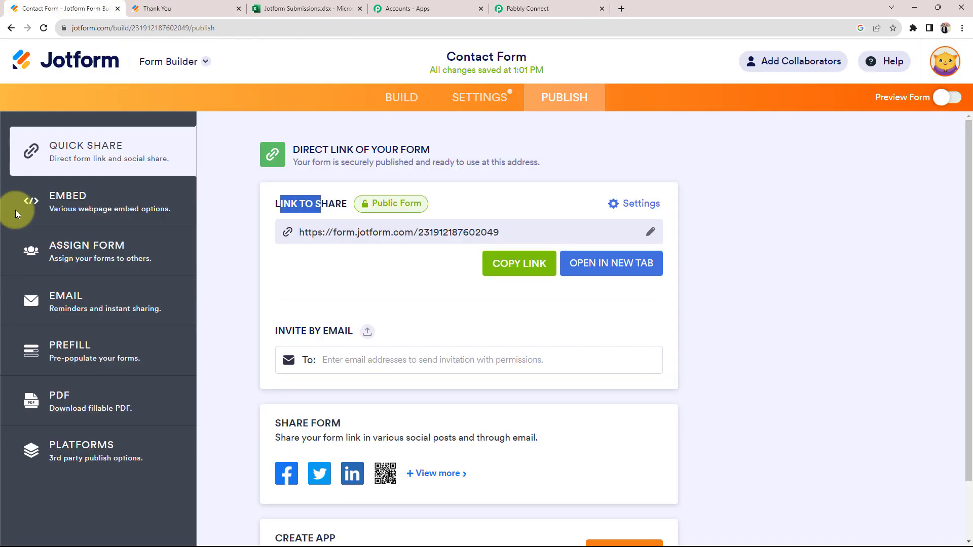
{"action": "left_click", "coordinate": [411, 99]}
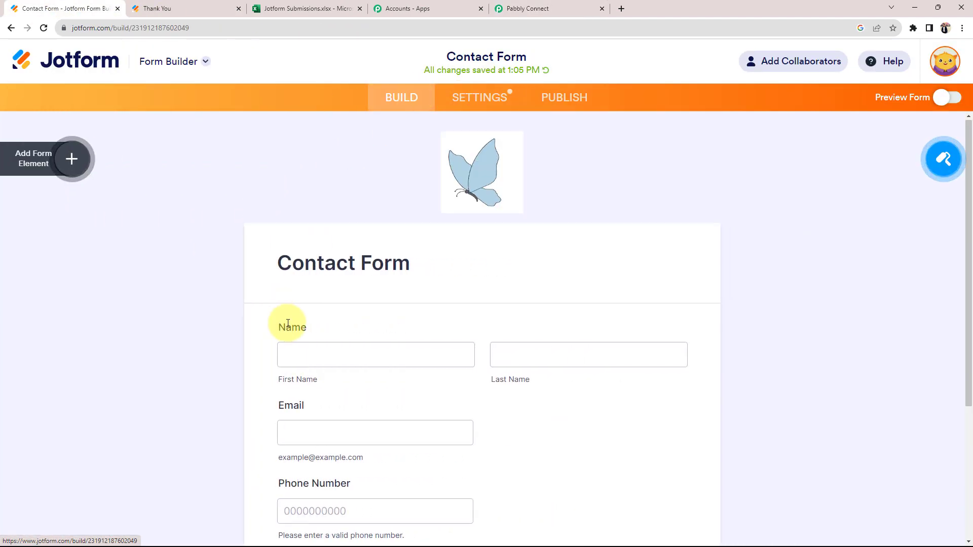
{"action": "scroll", "coordinate": [288, 322], "scroll_direction": "down", "scroll_amount": 3}
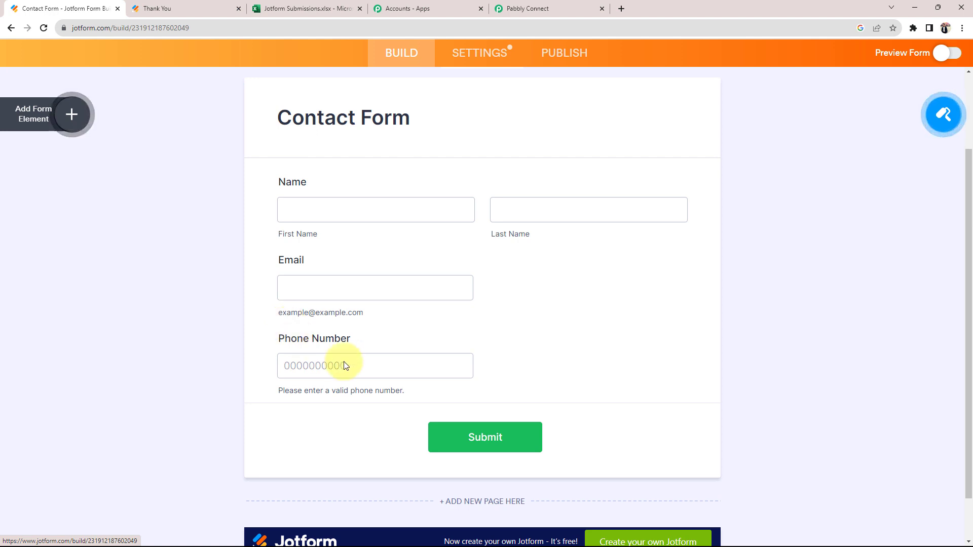
{"action": "left_click", "coordinate": [527, 8]}
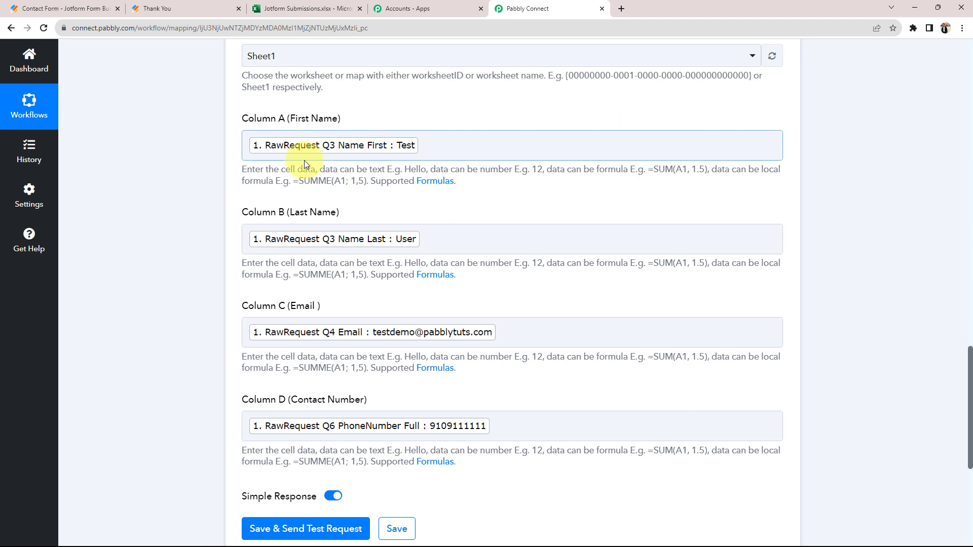
Save and send a test row, checking the returned Test, User, email and Sheet1!A2:D2 range.
{"action": "scroll", "coordinate": [336, 384], "scroll_direction": "down", "scroll_amount": 3}
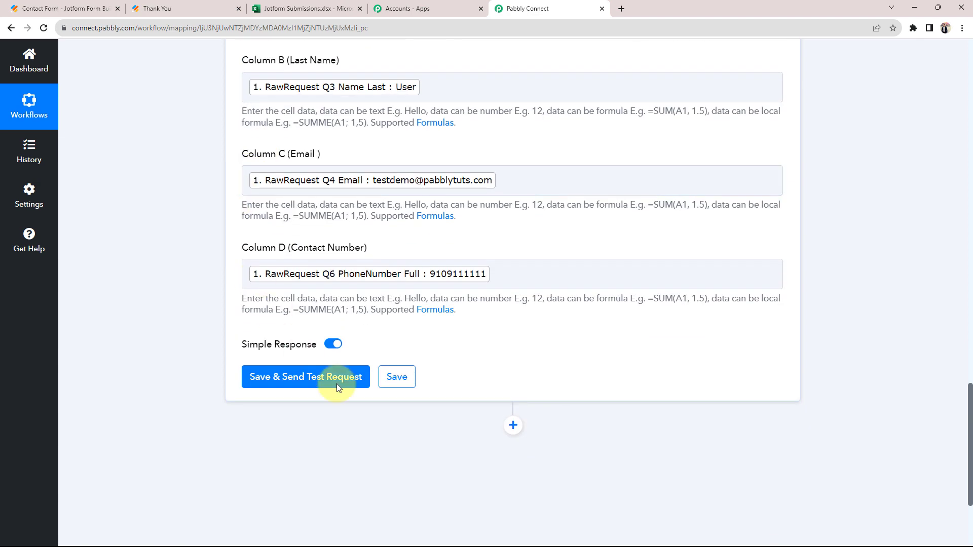
{"action": "left_click", "coordinate": [326, 390]}
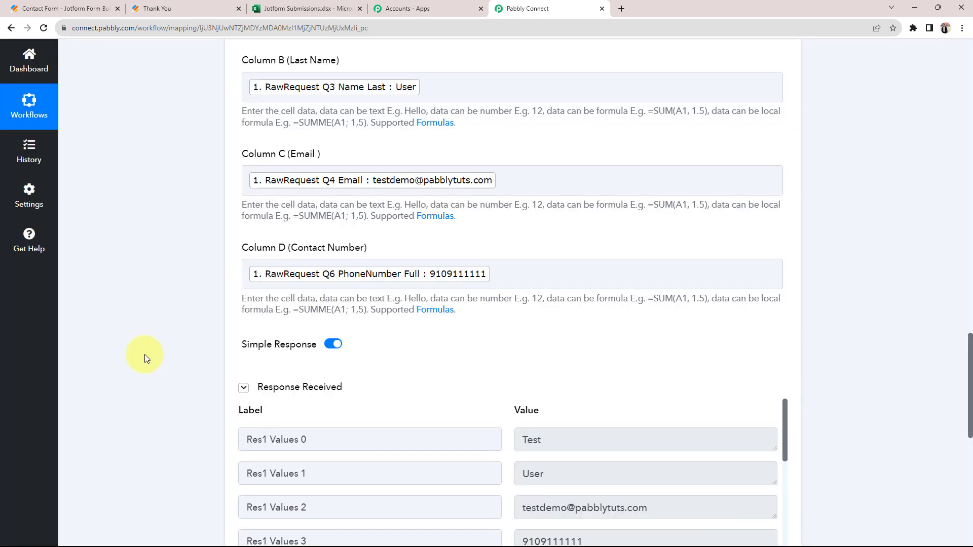
{"action": "scroll", "coordinate": [145, 359], "scroll_direction": "down", "scroll_amount": 3}
{"action": "scroll", "coordinate": [145, 358], "scroll_direction": "down", "scroll_amount": 3}
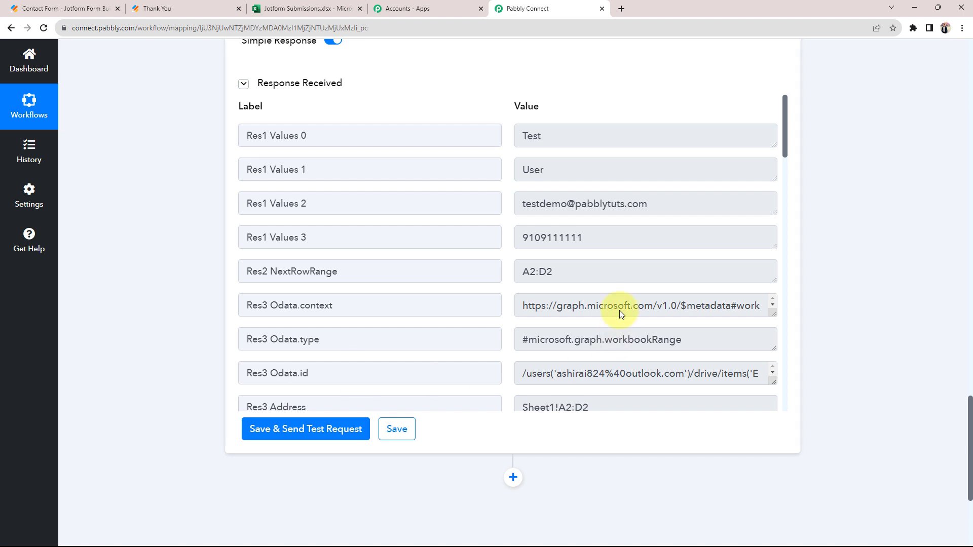
{"action": "double_click", "coordinate": [558, 140]}
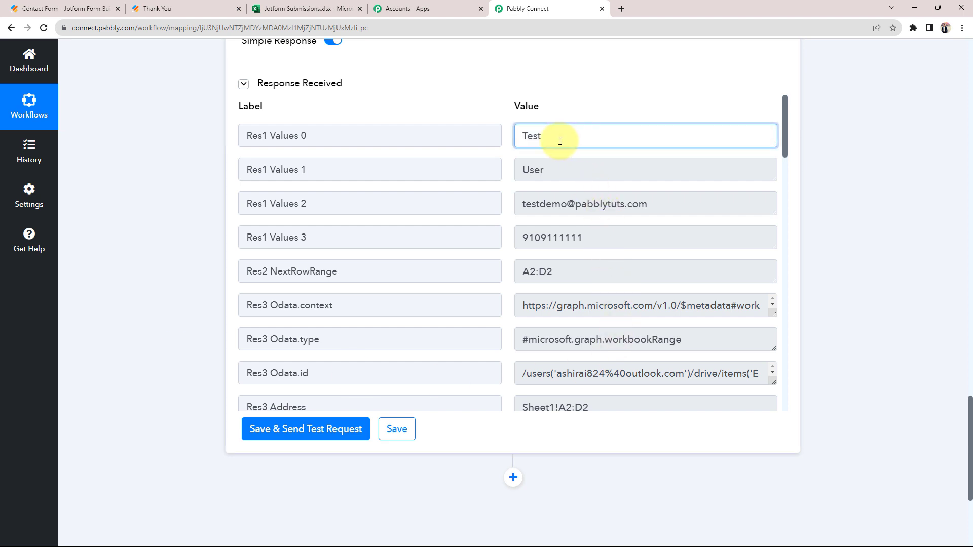
{"action": "left_click", "coordinate": [548, 167]}
{"action": "left_click", "coordinate": [708, 204]}
{"action": "left_click", "coordinate": [643, 272]}
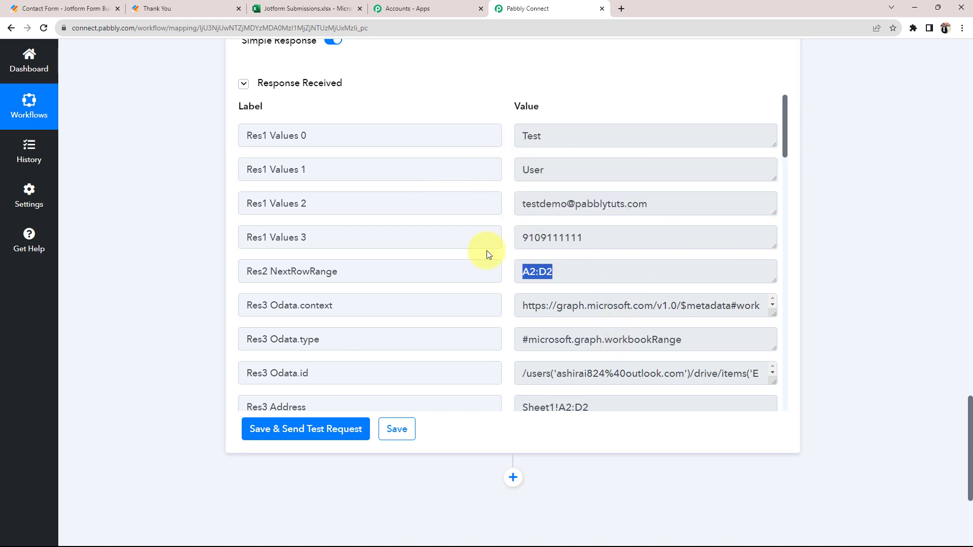
{"action": "left_click", "coordinate": [299, 9]}
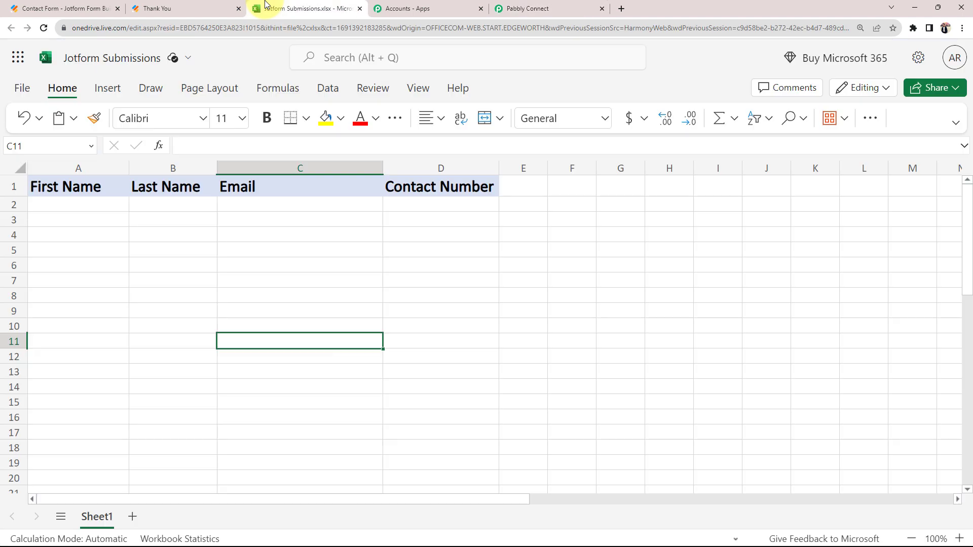
Reload Jotform Submissions in Excel Online to confirm the Test, User entry in row 2.
{"action": "left_click", "coordinate": [43, 27]}
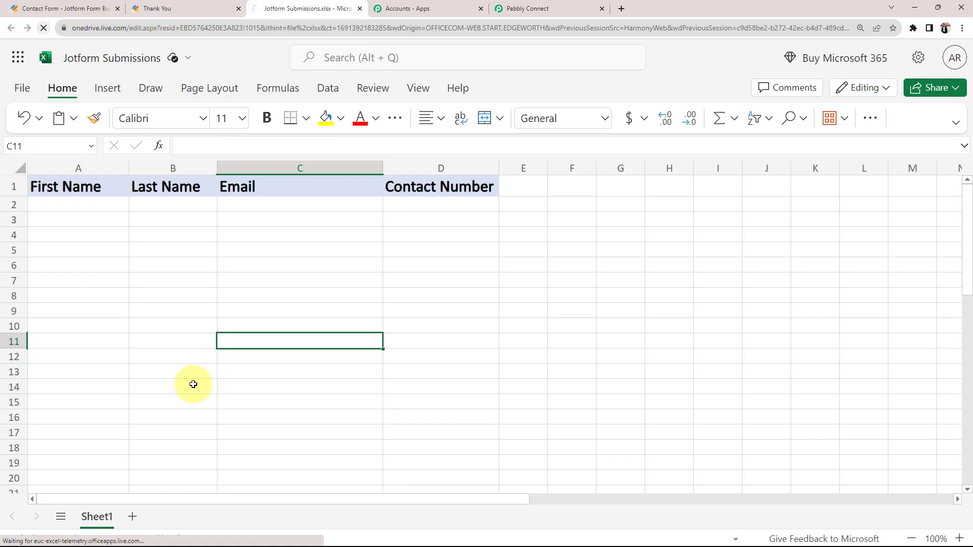
{"action": "left_click", "coordinate": [215, 285]}
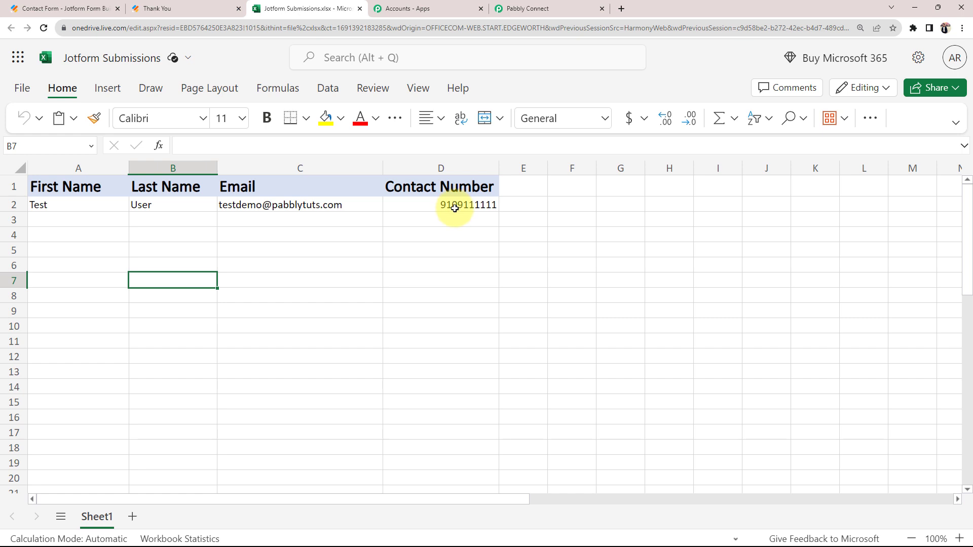
{"action": "left_click", "coordinate": [206, 246]}
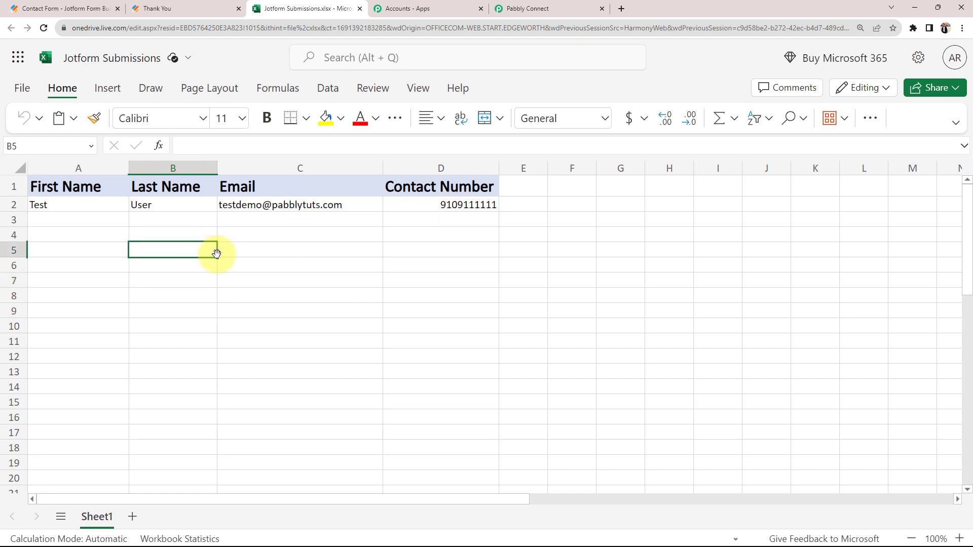
{"action": "left_click", "coordinate": [545, 8]}
Reload the workflow with the Jotform trigger collapsed, then open the Contact Form's PUBLISH page in Jotform.
{"action": "scroll", "coordinate": [197, 314], "scroll_direction": "up", "scroll_amount": 5}
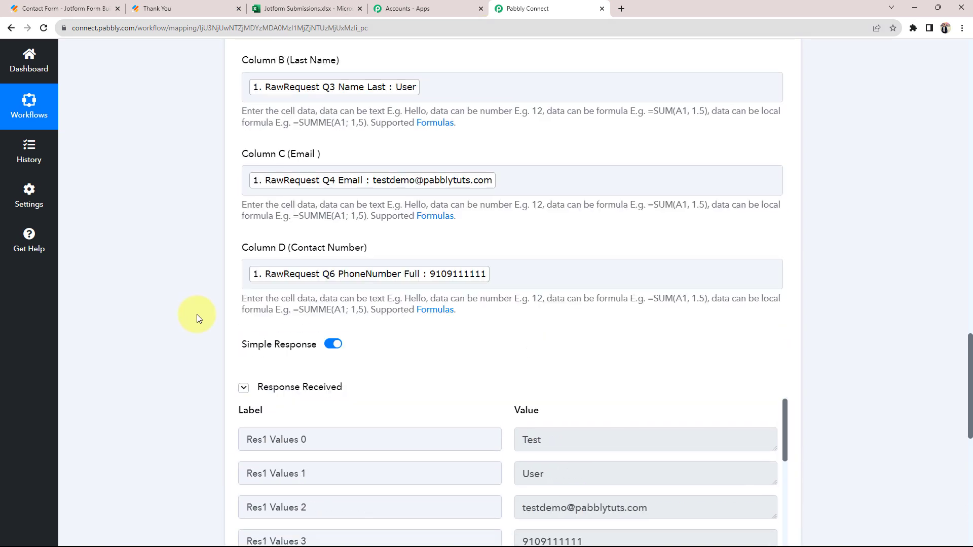
{"action": "scroll", "coordinate": [196, 314], "scroll_direction": "up", "scroll_amount": 5}
{"action": "scroll", "coordinate": [197, 314], "scroll_direction": "up", "scroll_amount": 5}
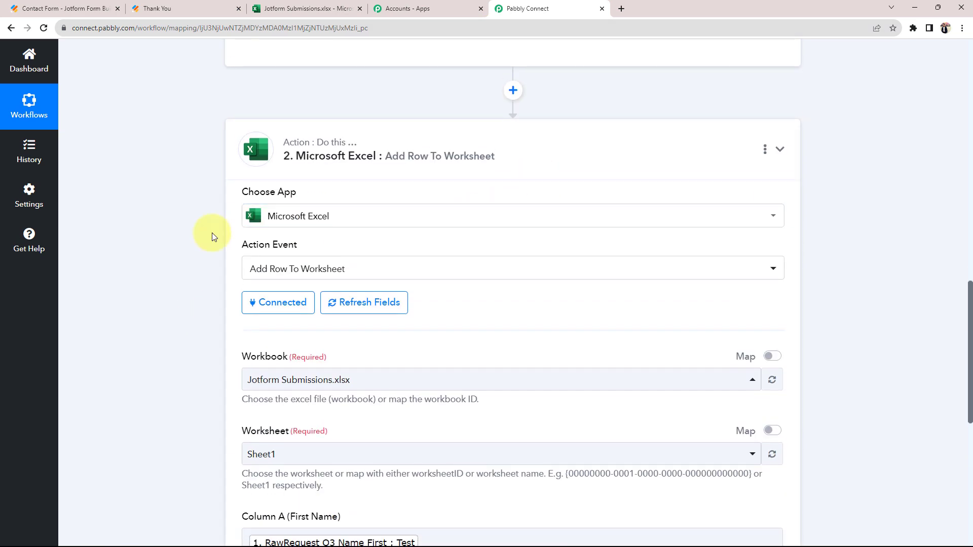
{"action": "key", "text": "F5"}
{"action": "left_click", "coordinate": [498, 248]}
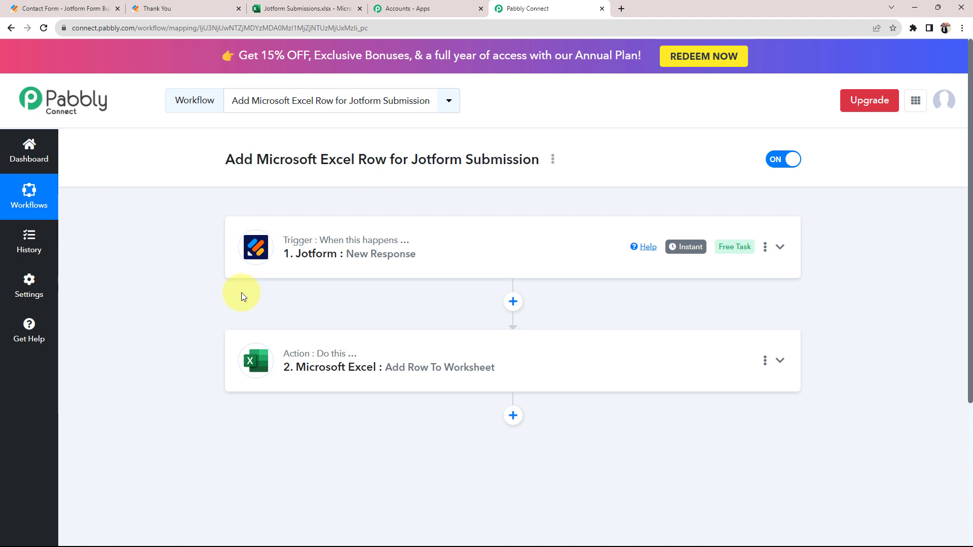
{"action": "left_click", "coordinate": [65, 8]}
{"action": "left_click", "coordinate": [563, 62]}
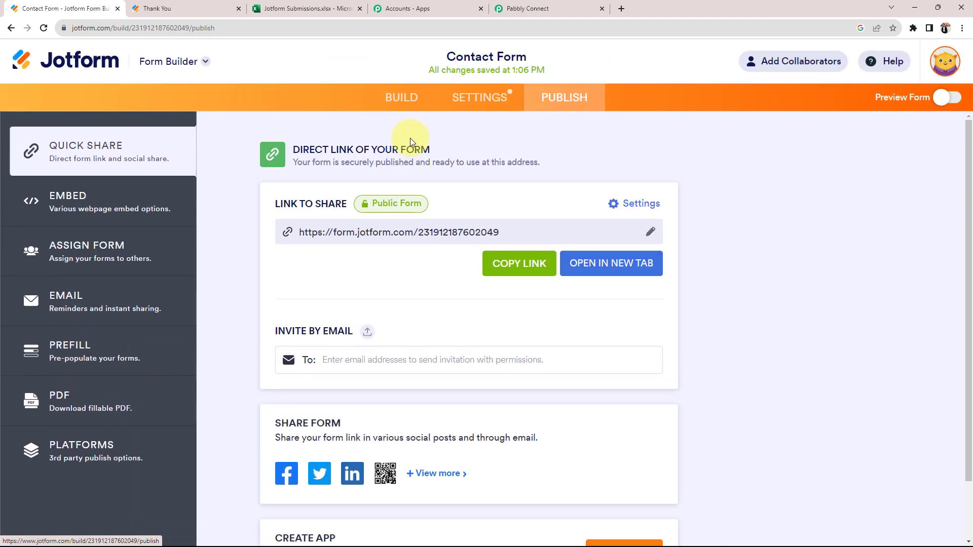
Submit a second entry on the live Contact Form with an autofilled saved contact and its completed phone number.
{"action": "left_click", "coordinate": [611, 266]}
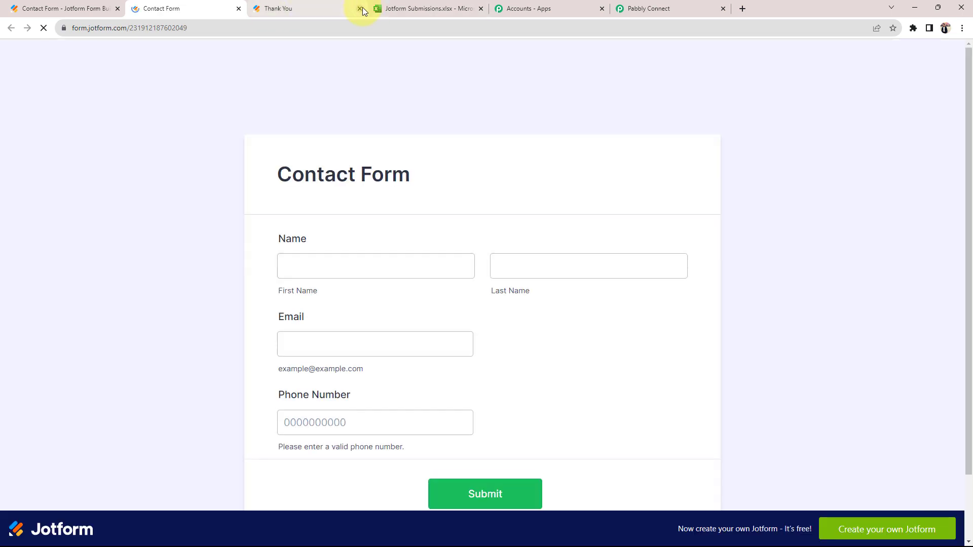
{"action": "left_click", "coordinate": [360, 8]}
{"action": "left_click", "coordinate": [302, 269]}
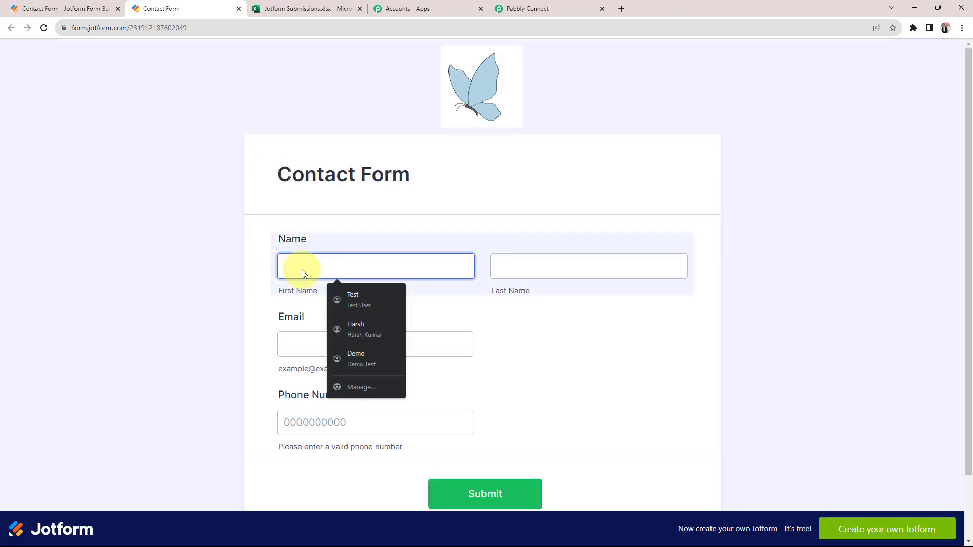
{"action": "left_click", "coordinate": [343, 330]}
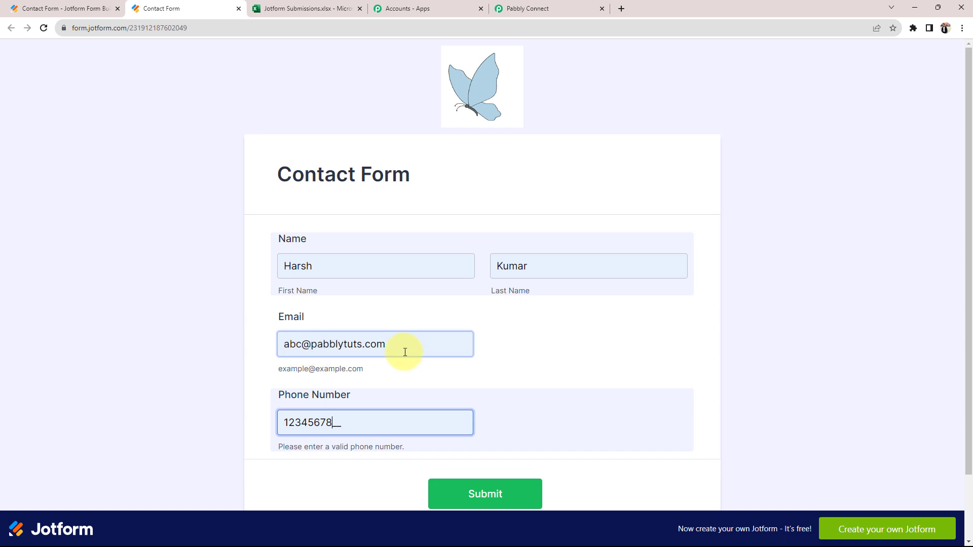
{"action": "type", "text": "00"}
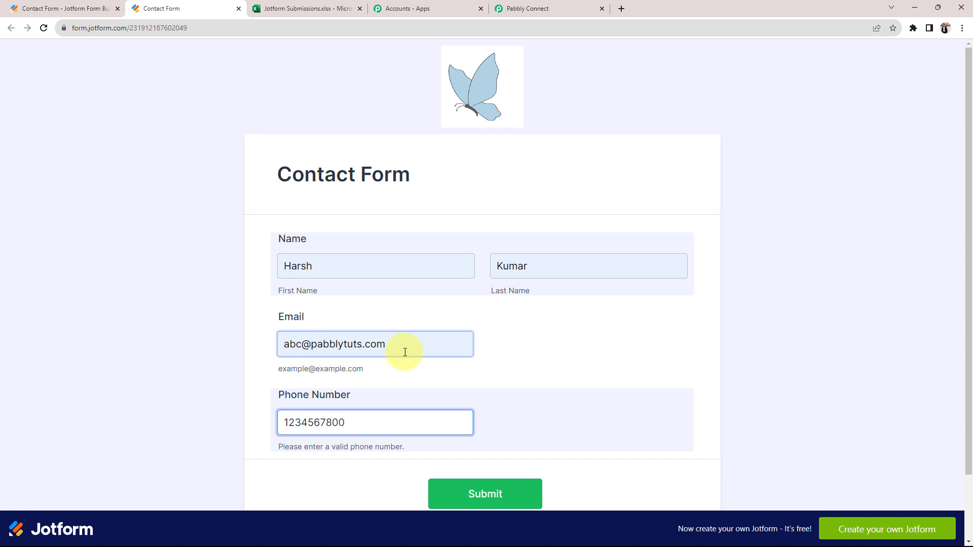
{"action": "left_click", "coordinate": [488, 500]}
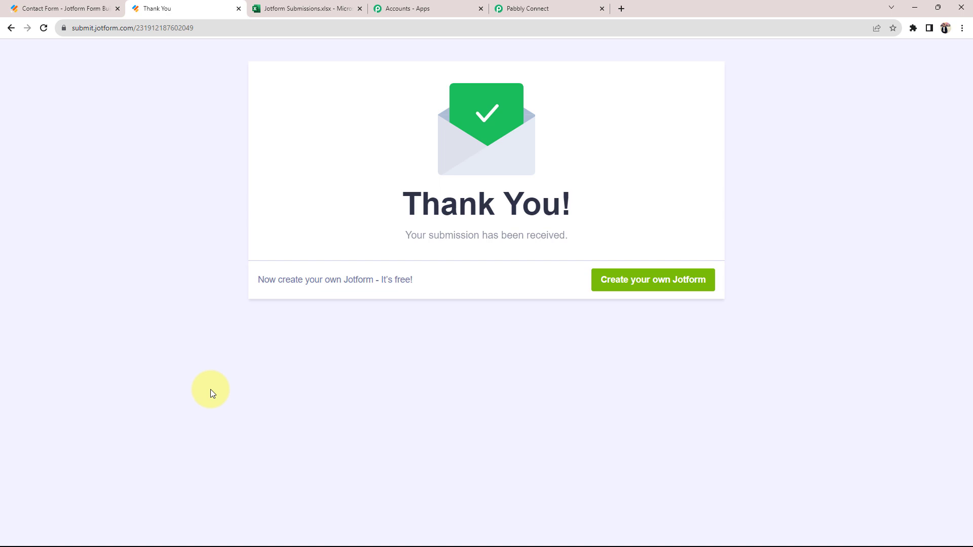
Reload Jotform Submissions and verify row 3 holds the new first name, last name, email and contact number.
{"action": "left_click", "coordinate": [293, 7]}
{"action": "left_click", "coordinate": [43, 27]}
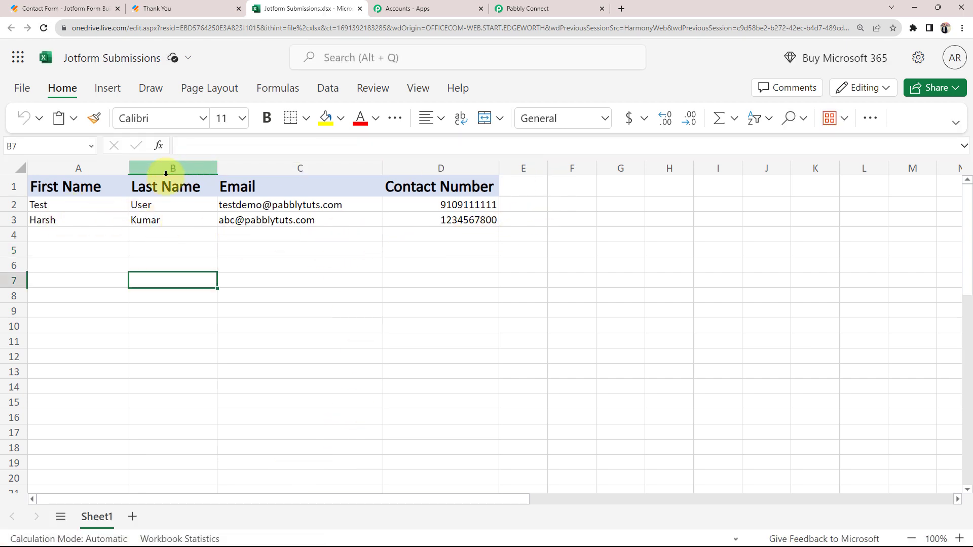
{"action": "left_click", "coordinate": [45, 223]}
{"action": "left_click", "coordinate": [142, 222]}
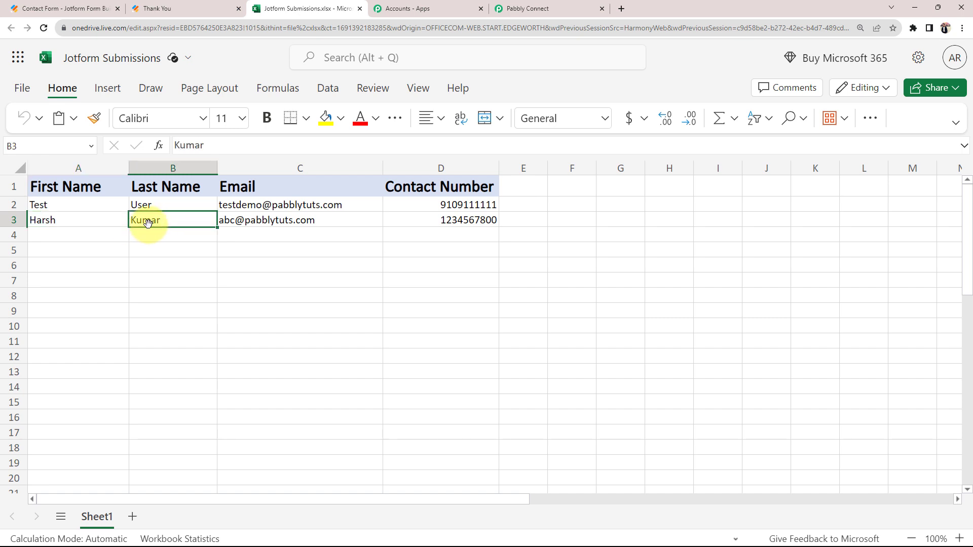
{"action": "left_click", "coordinate": [275, 231]}
{"action": "left_click", "coordinate": [272, 219]}
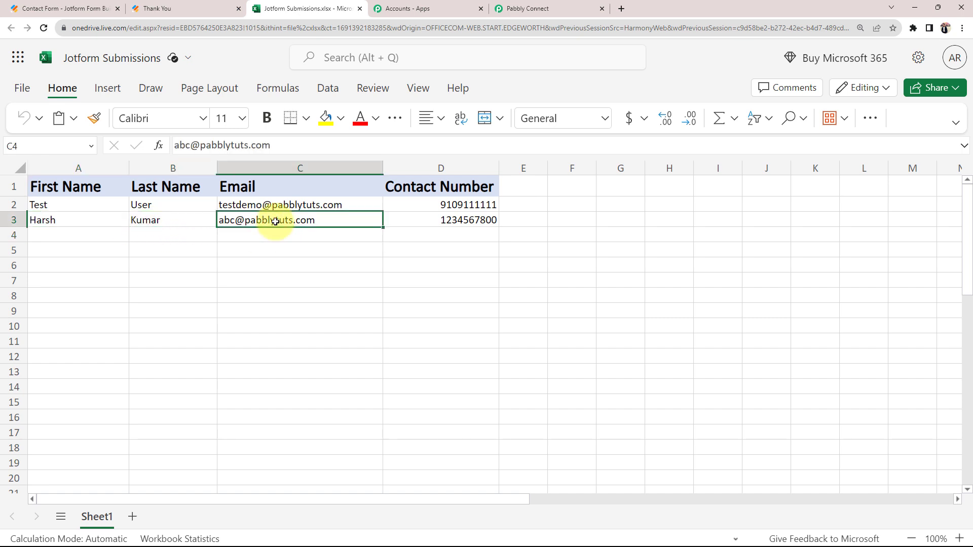
{"action": "left_click", "coordinate": [466, 224]}
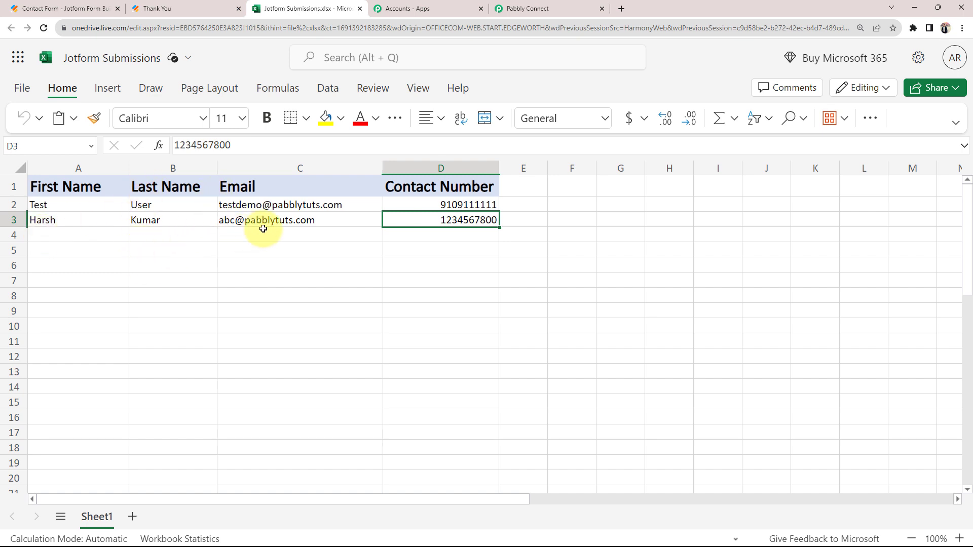
{"action": "left_click", "coordinate": [281, 288]}
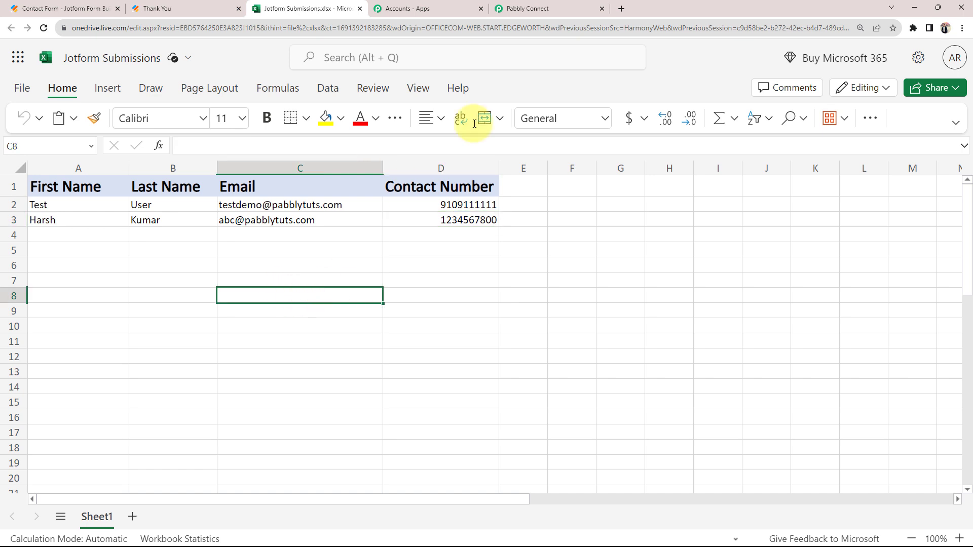
{"action": "left_click", "coordinate": [535, 8]}
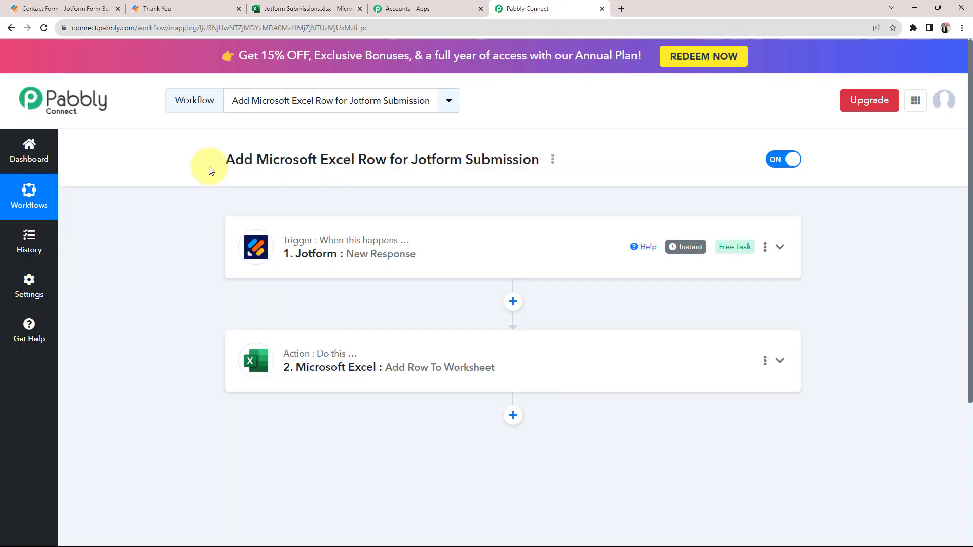